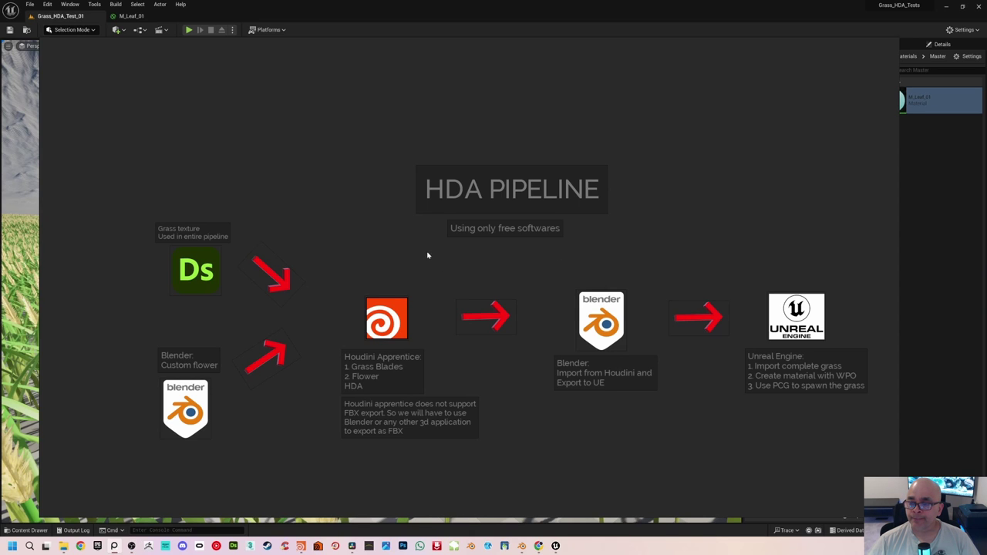
{"action": "middle_click_drag", "start_coordinate": [427, 256], "coordinate": [410, 252]}
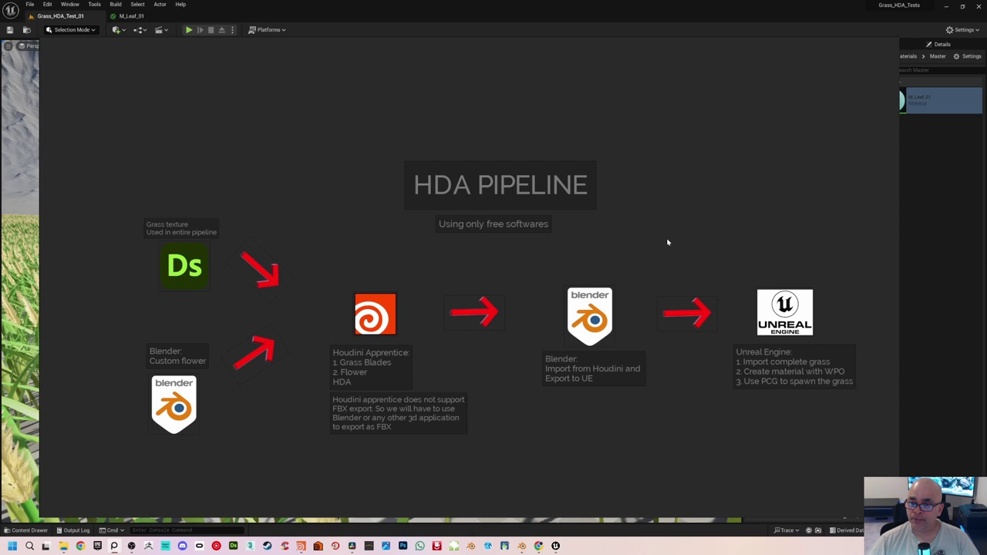
{"action": "left_click_drag", "start_coordinate": [128, 185], "coordinate": [220, 294]}
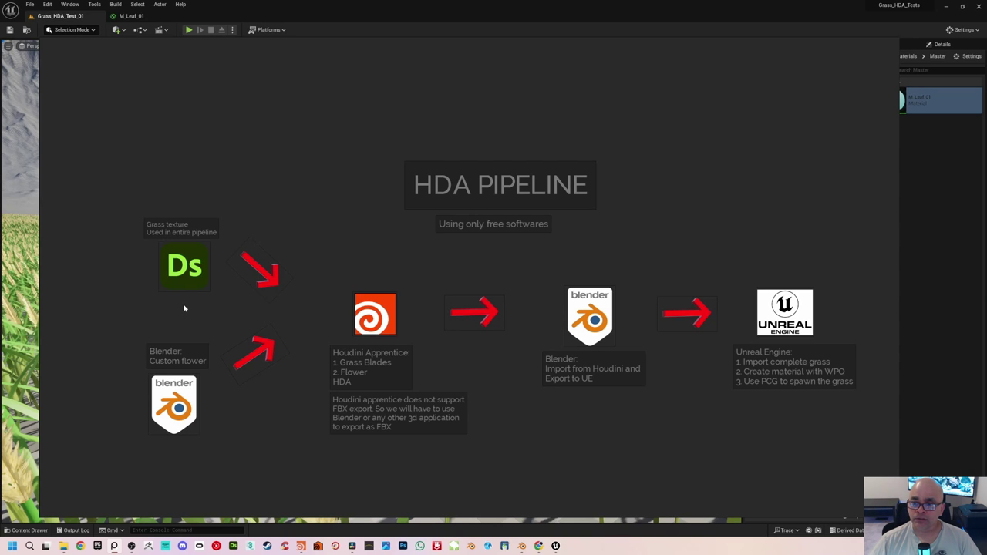
Step: Examine the Ghost of Tsushima reference images on the board for the look of the grass and its white plumes
{"action": "key", "text": "Right"}
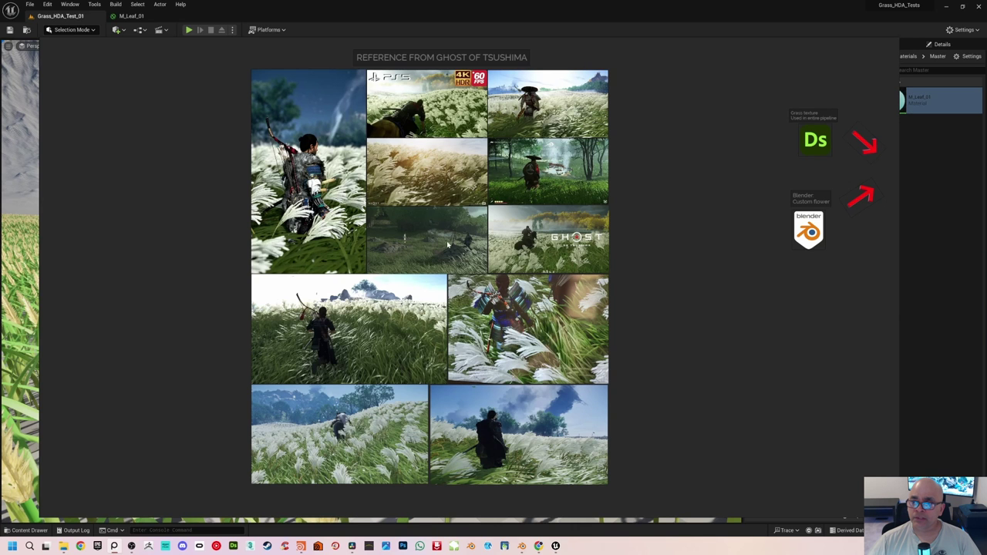
{"action": "scroll", "coordinate": [336, 264], "scroll_direction": "up", "scroll_amount": 2}
{"action": "scroll", "coordinate": [440, 273], "scroll_direction": "down", "scroll_amount": 3}
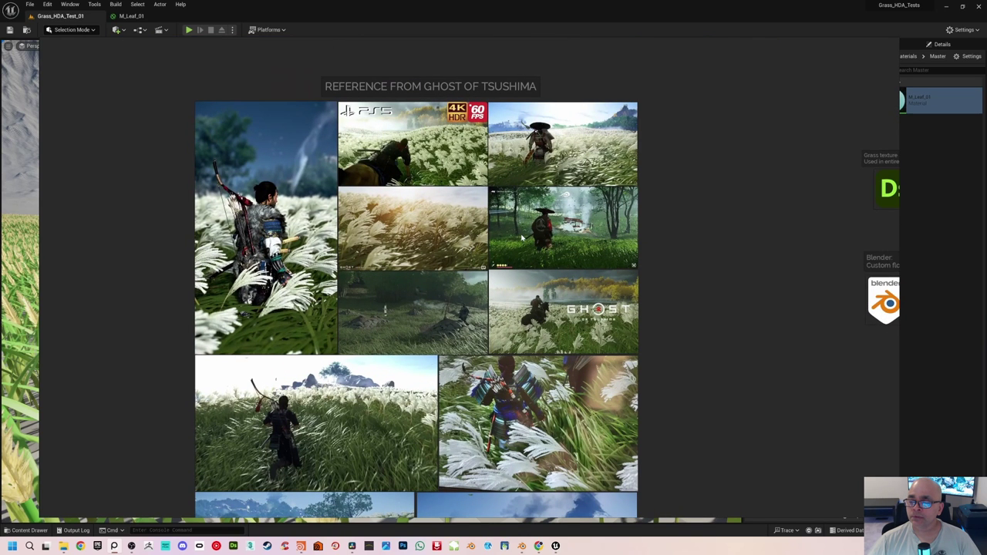
{"action": "scroll", "coordinate": [498, 165], "scroll_direction": "up", "scroll_amount": 4}
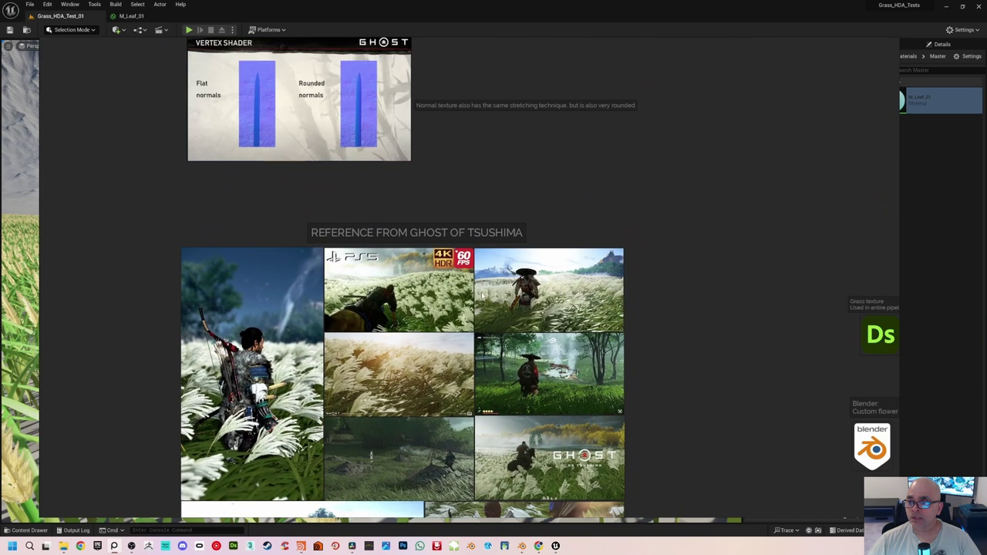
{"action": "scroll", "coordinate": [485, 306], "scroll_direction": "up", "scroll_amount": 4}
{"action": "scroll", "coordinate": [493, 297], "scroll_direction": "up", "scroll_amount": 2, "text": "ctrl"}
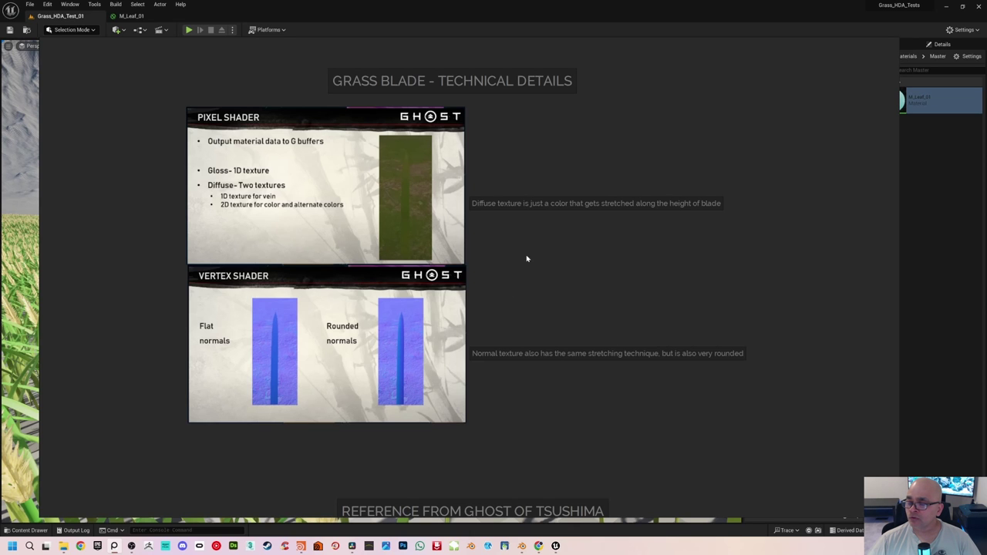
{"action": "scroll", "coordinate": [514, 291], "scroll_direction": "down", "scroll_amount": 6}
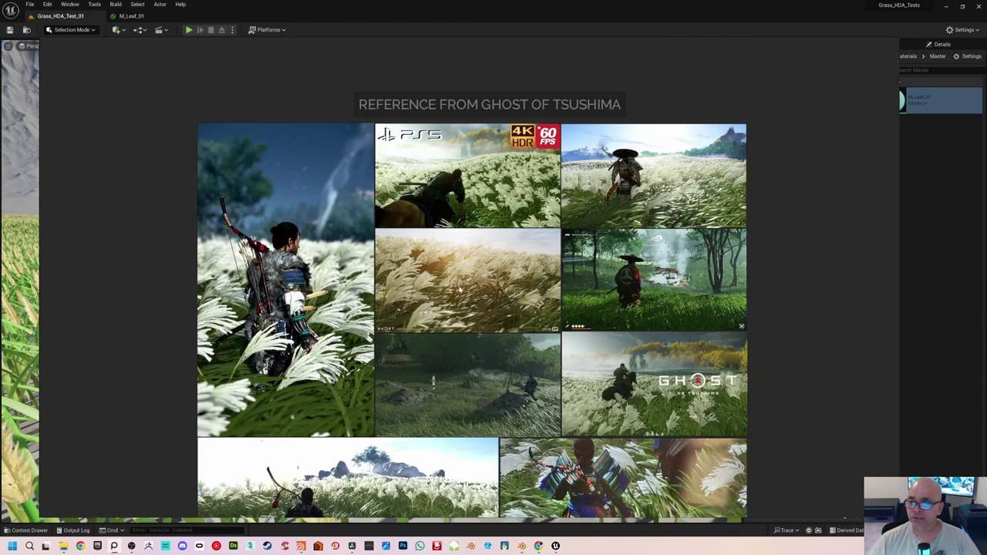
{"action": "scroll", "coordinate": [454, 289], "scroll_direction": "down", "scroll_amount": 2}
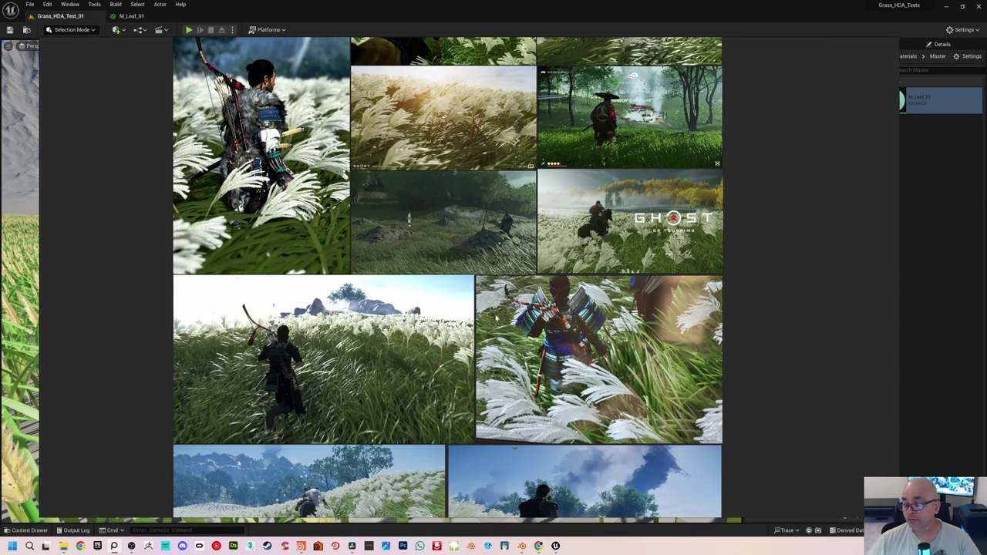
{"action": "scroll", "coordinate": [495, 267], "scroll_direction": "down", "scroll_amount": 1}
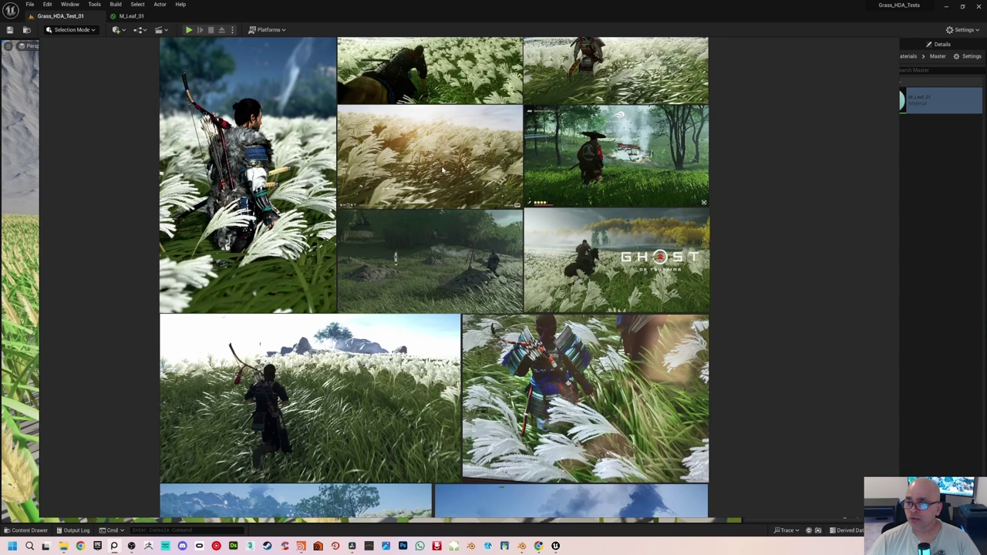
{"action": "scroll", "coordinate": [444, 171], "scroll_direction": "up", "scroll_amount": 2}
{"action": "scroll", "coordinate": [444, 234], "scroll_direction": "up", "scroll_amount": 1}
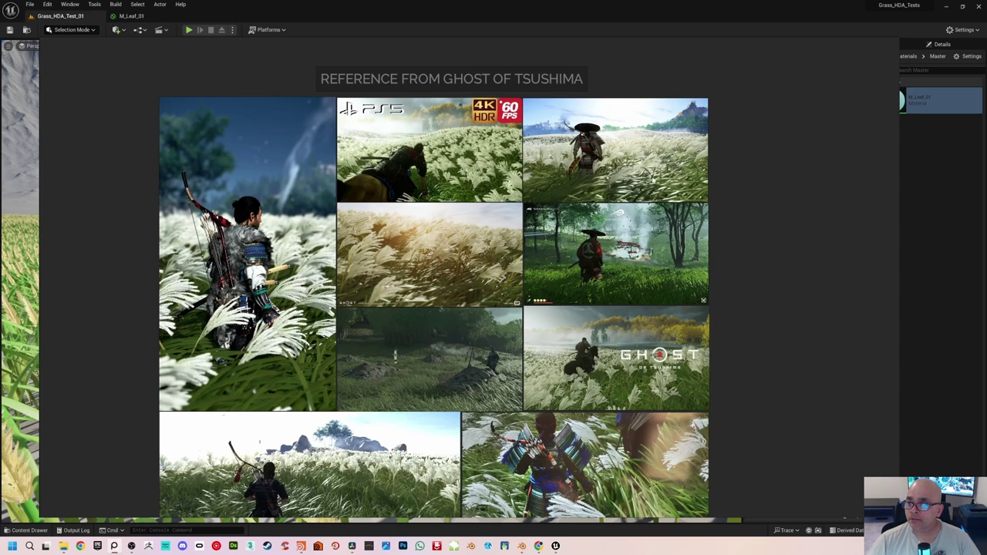
{"action": "scroll", "coordinate": [732, 262], "scroll_direction": "up", "scroll_amount": 2}
{"action": "scroll", "coordinate": [646, 285], "scroll_direction": "up", "scroll_amount": 2}
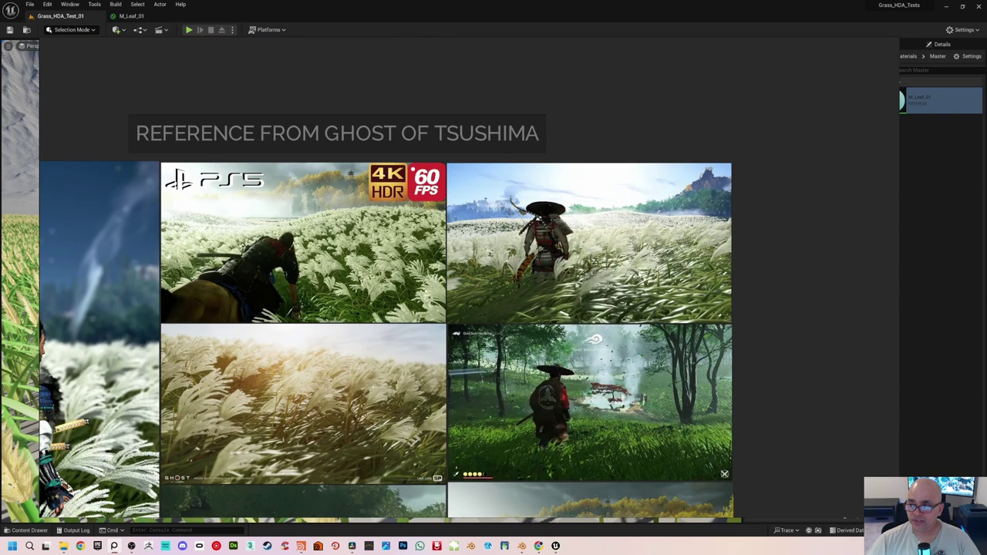
{"action": "scroll", "coordinate": [666, 278], "scroll_direction": "down", "scroll_amount": 2}
{"action": "scroll", "coordinate": [577, 302], "scroll_direction": "up", "scroll_amount": 2}
Step: Read the grass blade technical details on the pixel shader's diffuse texture and the vertex shader's flat and rounded normals
{"action": "right_click_drag", "start_coordinate": [577, 301], "coordinate": [583, 313]}
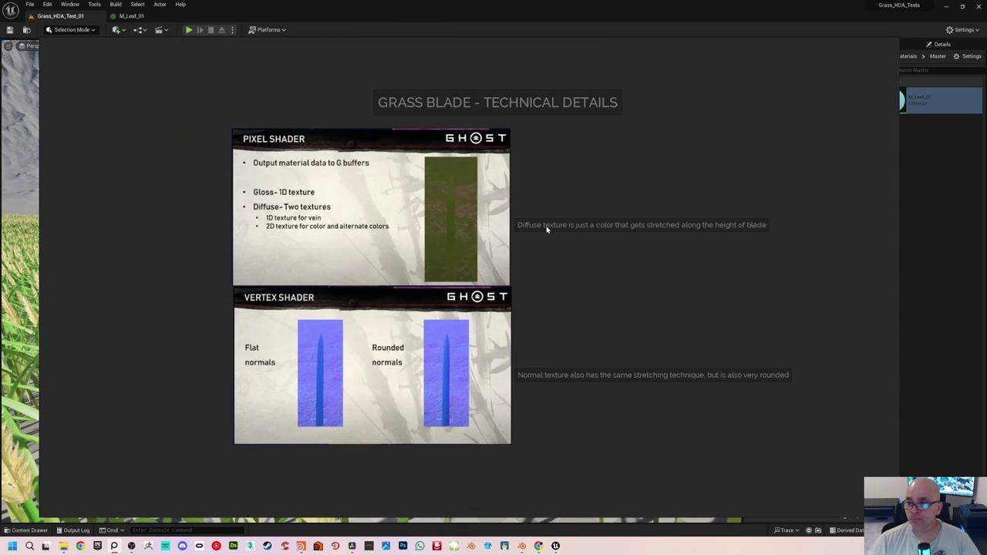
{"action": "right_click_drag", "start_coordinate": [589, 197], "coordinate": [619, 214]}
{"action": "scroll", "coordinate": [594, 303], "scroll_direction": "up", "scroll_amount": 2}
{"action": "right_click_drag", "start_coordinate": [594, 304], "coordinate": [632, 307]}
{"action": "scroll", "coordinate": [640, 304], "scroll_direction": "down", "scroll_amount": 1}
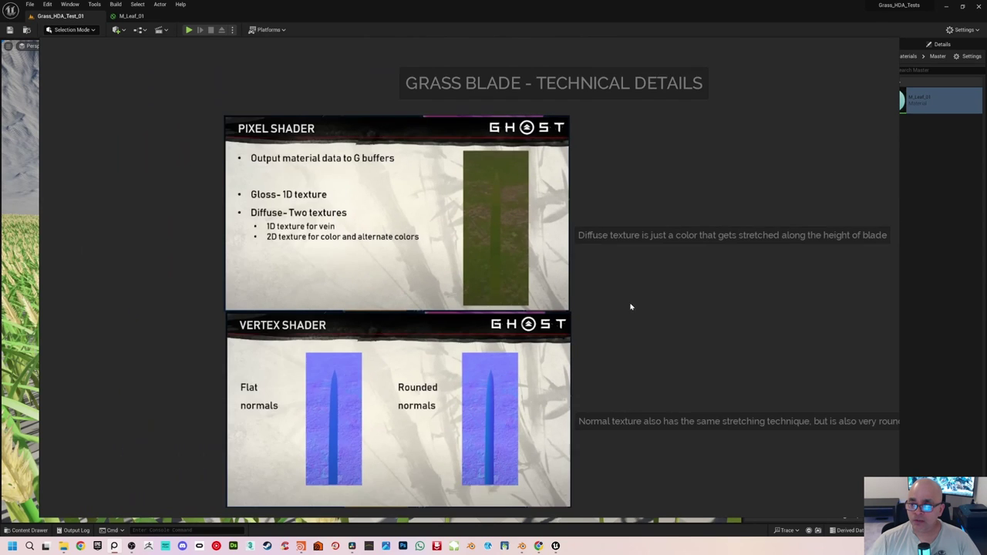
{"action": "scroll", "coordinate": [639, 305], "scroll_direction": "down", "scroll_amount": 1}
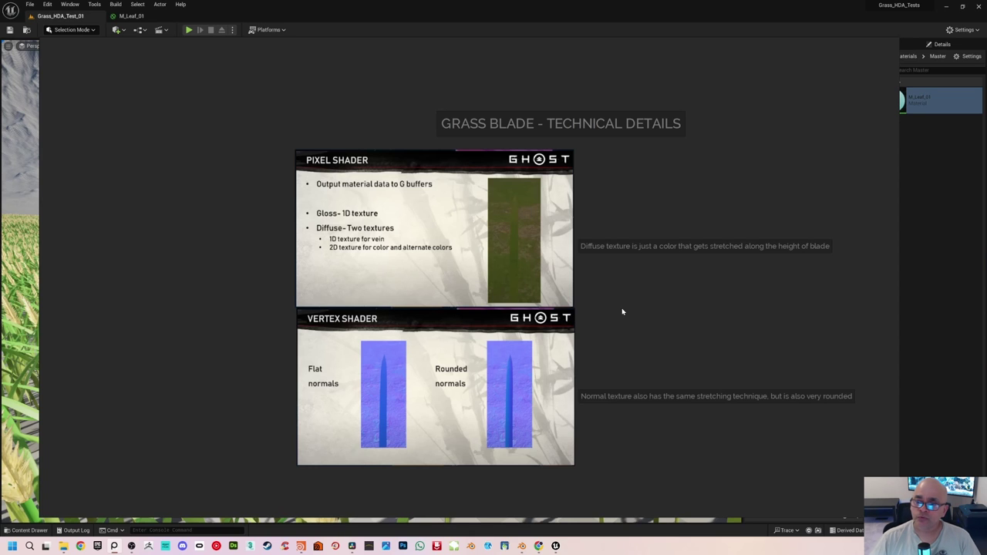
{"action": "scroll", "coordinate": [622, 311], "scroll_direction": "up", "scroll_amount": 1}
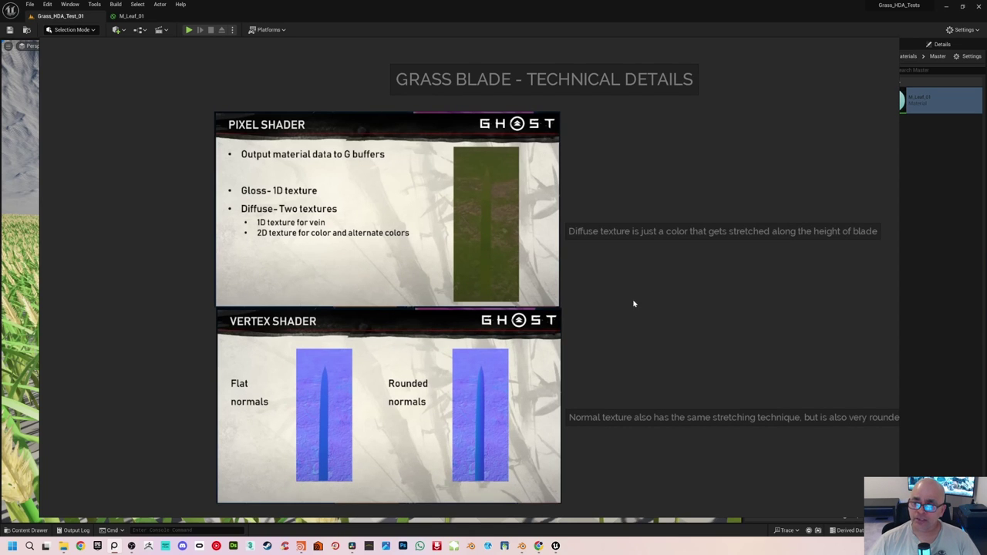
{"action": "scroll", "coordinate": [634, 304], "scroll_direction": "down", "scroll_amount": 2}
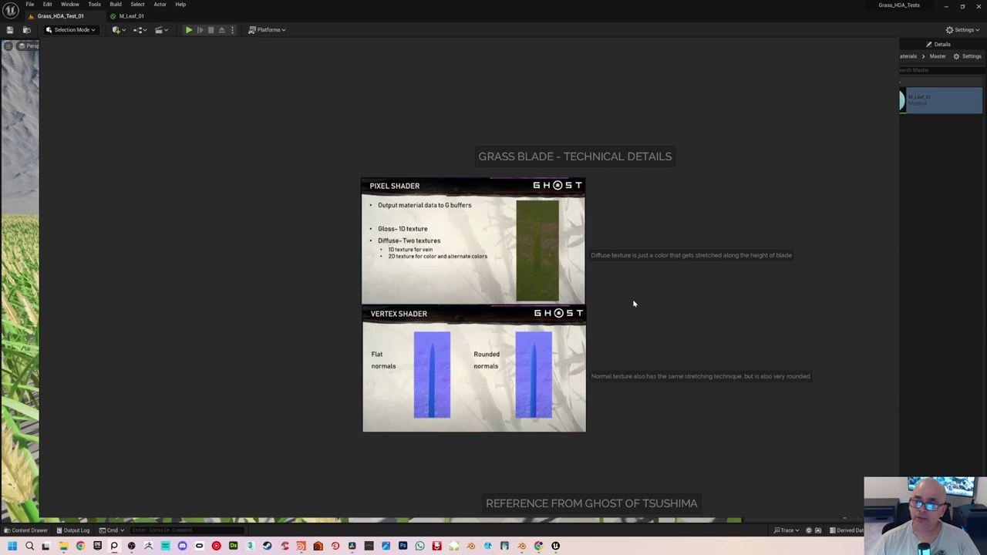
Step: Return to the HDA pipeline diagram and review its route from Houdini Apprentice through Blender to Unreal Engine
{"action": "right_click_drag", "start_coordinate": [633, 303], "coordinate": [418, 285]}
{"action": "scroll", "coordinate": [483, 227], "scroll_direction": "down", "scroll_amount": 2}
{"action": "scroll", "coordinate": [483, 231], "scroll_direction": "up", "scroll_amount": 4}
{"action": "right_click_drag", "start_coordinate": [500, 257], "coordinate": [447, 242]}
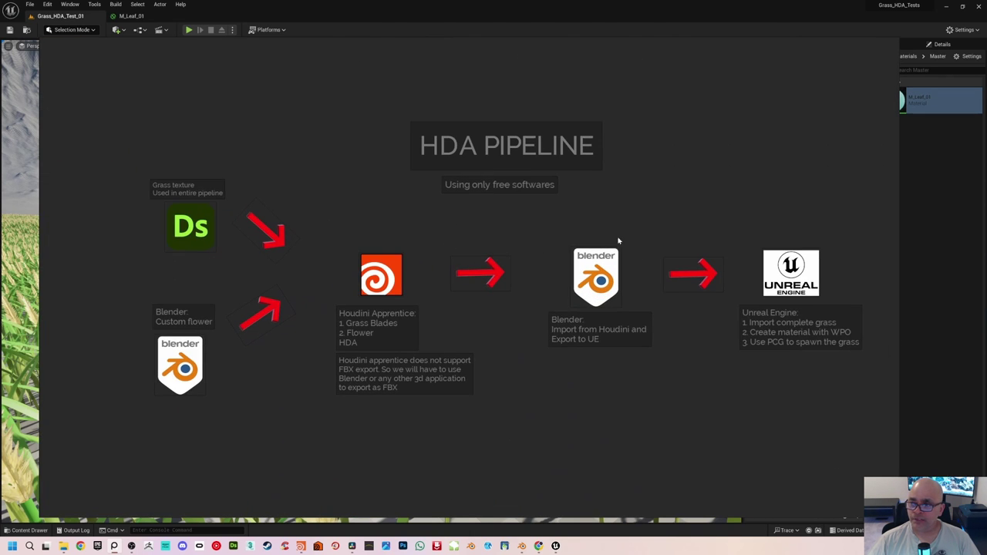
{"action": "right_click_drag", "start_coordinate": [340, 238], "coordinate": [329, 237]}
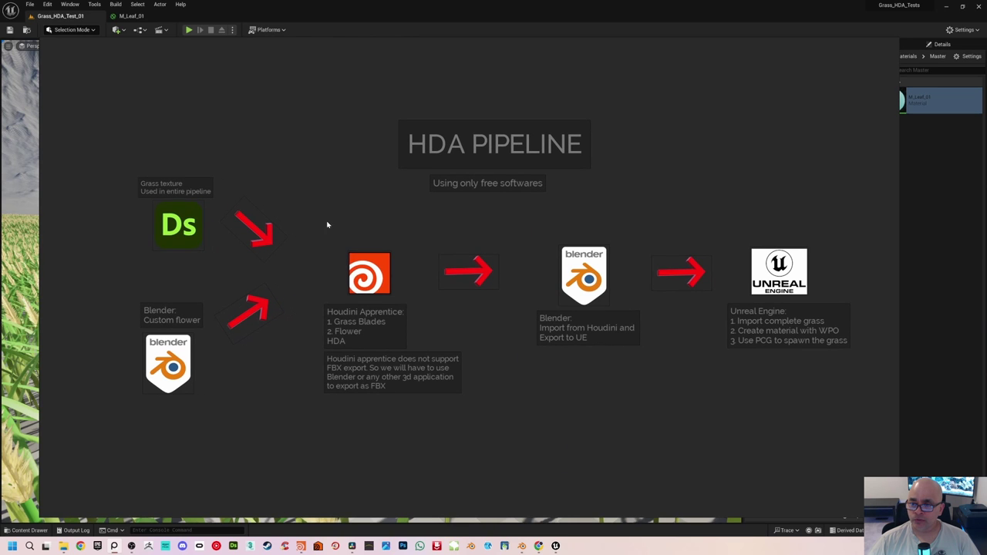
{"action": "left_click_drag", "start_coordinate": [326, 221], "coordinate": [394, 399]}
{"action": "left_click", "coordinate": [400, 428]}
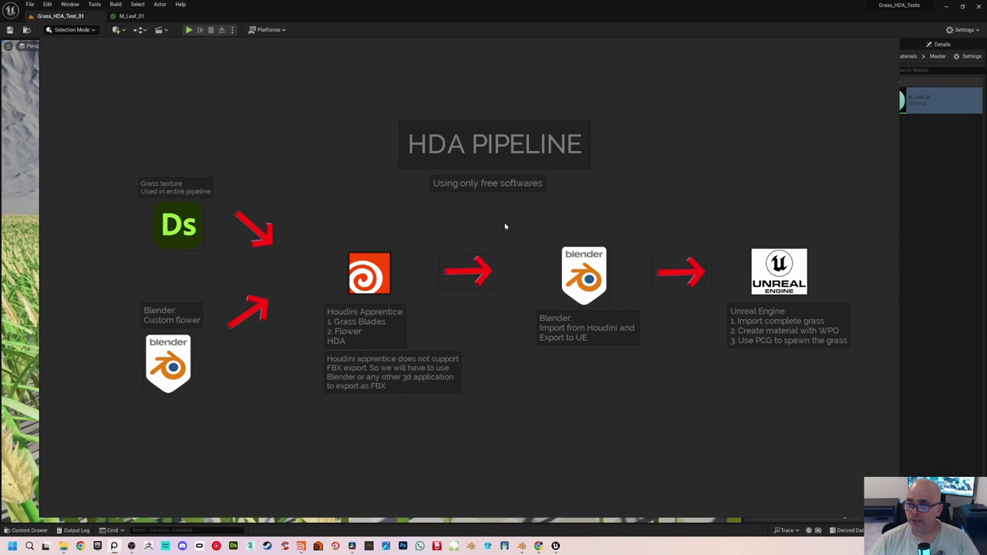
{"action": "middle_click_drag", "start_coordinate": [504, 222], "coordinate": [472, 236]}
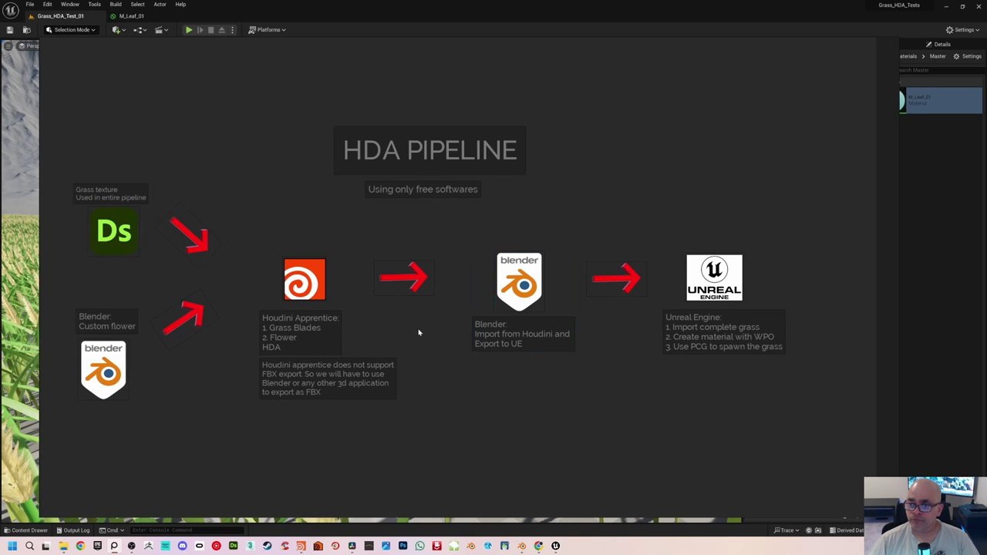
{"action": "middle_click_drag", "start_coordinate": [392, 328], "coordinate": [414, 331]}
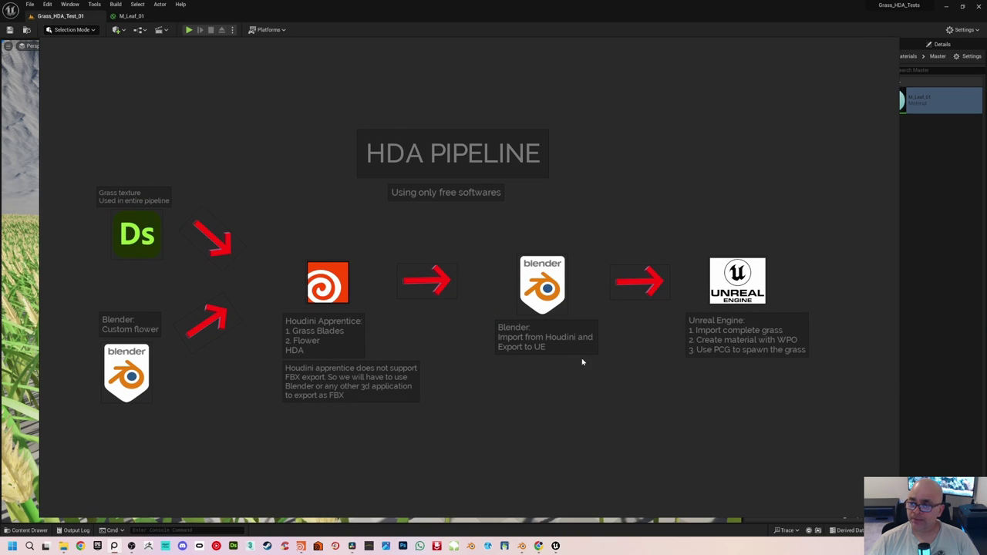
{"action": "right_click_drag", "start_coordinate": [643, 375], "coordinate": [594, 374]}
{"action": "left_click_drag", "start_coordinate": [652, 223], "coordinate": [737, 409]}
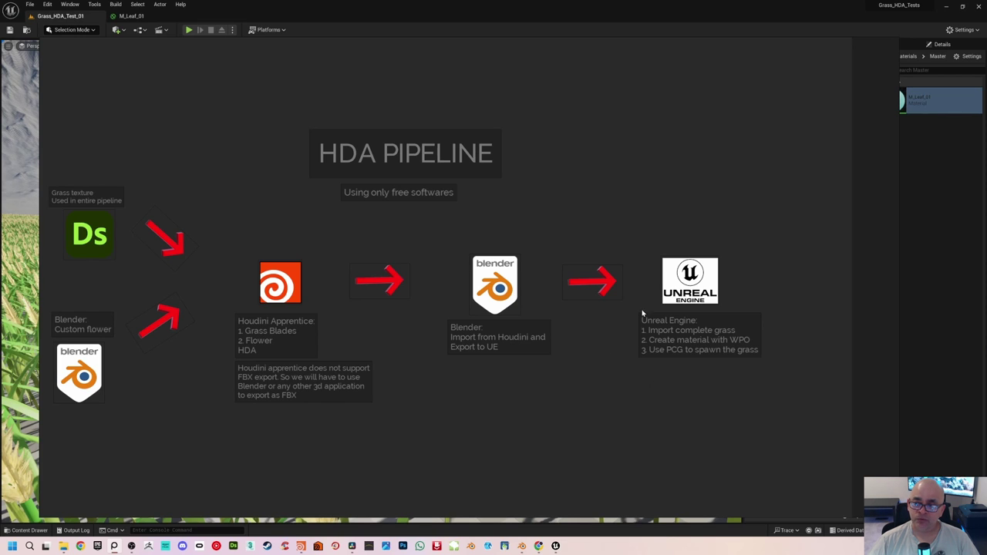
{"action": "left_click_drag", "start_coordinate": [642, 229], "coordinate": [716, 367]}
{"action": "left_click", "coordinate": [726, 392]}
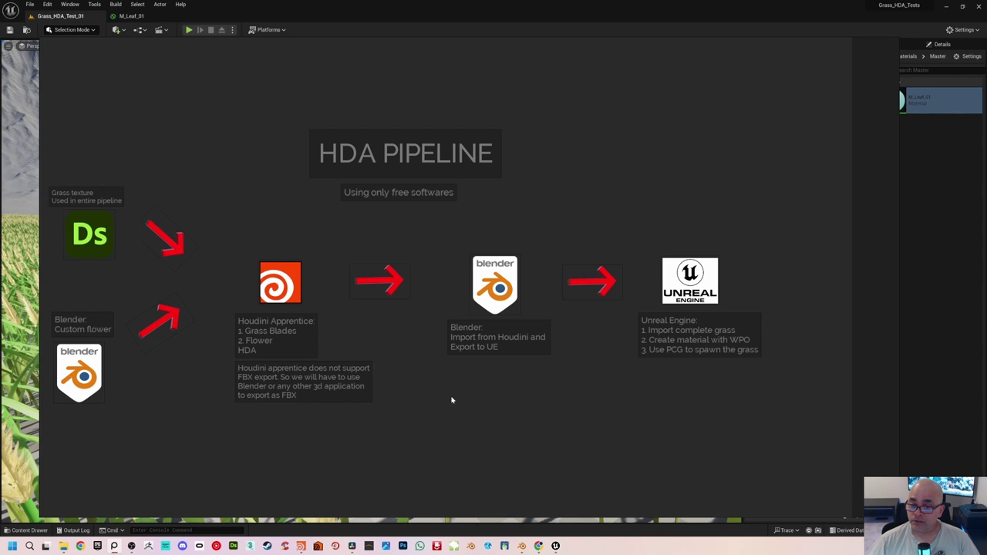
Step: Examine the pipeline's two starting stages, the grass texture and the custom flower made in Blender
{"action": "middle_click_drag", "start_coordinate": [229, 370], "coordinate": [359, 375]}
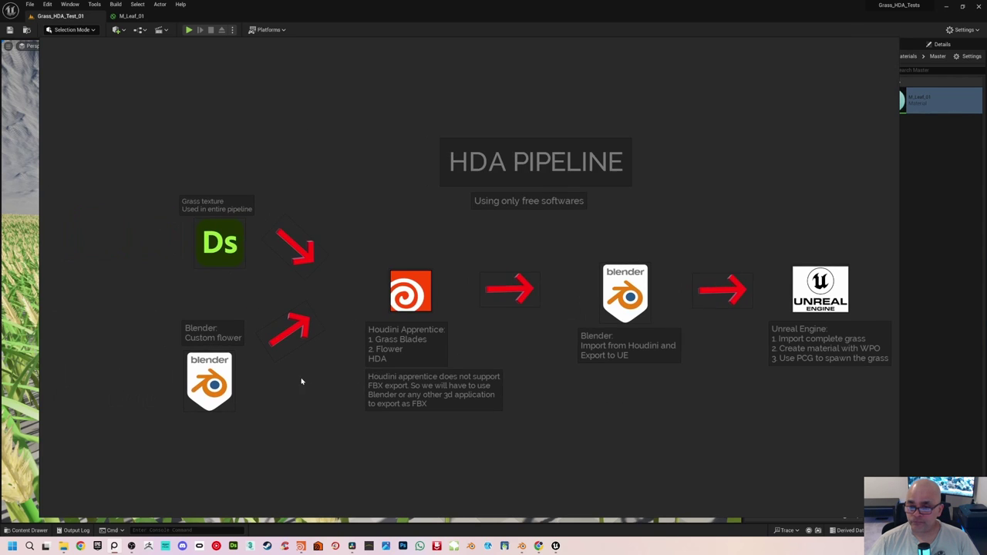
{"action": "middle_click_drag", "start_coordinate": [298, 381], "coordinate": [324, 300]}
{"action": "scroll", "coordinate": [324, 299], "scroll_direction": "up", "scroll_amount": 1}
{"action": "scroll", "coordinate": [293, 293], "scroll_direction": "down", "scroll_amount": 1}
{"action": "middle_click_drag", "start_coordinate": [375, 247], "coordinate": [365, 244]}
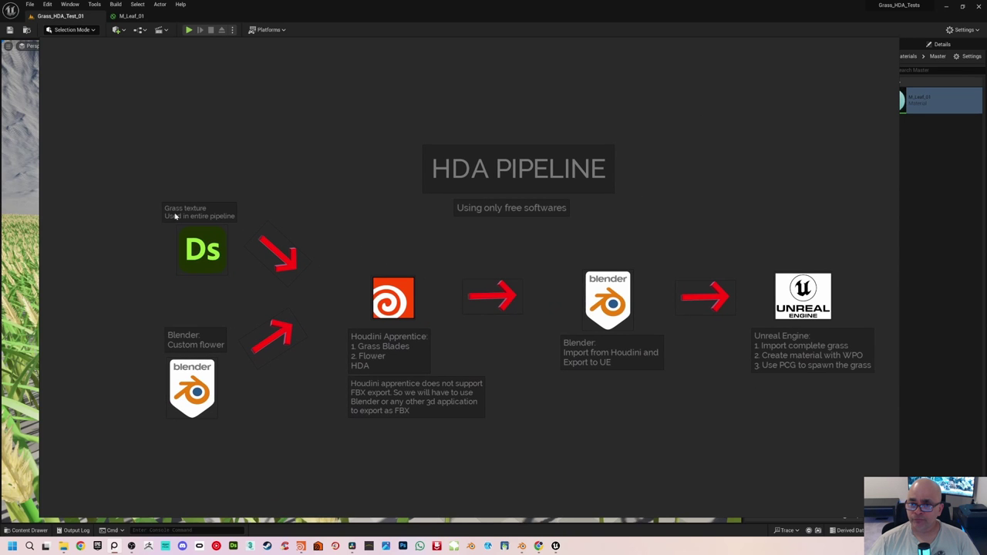
{"action": "left_click_drag", "start_coordinate": [137, 180], "coordinate": [220, 293], "text": "ctrl+alt"}
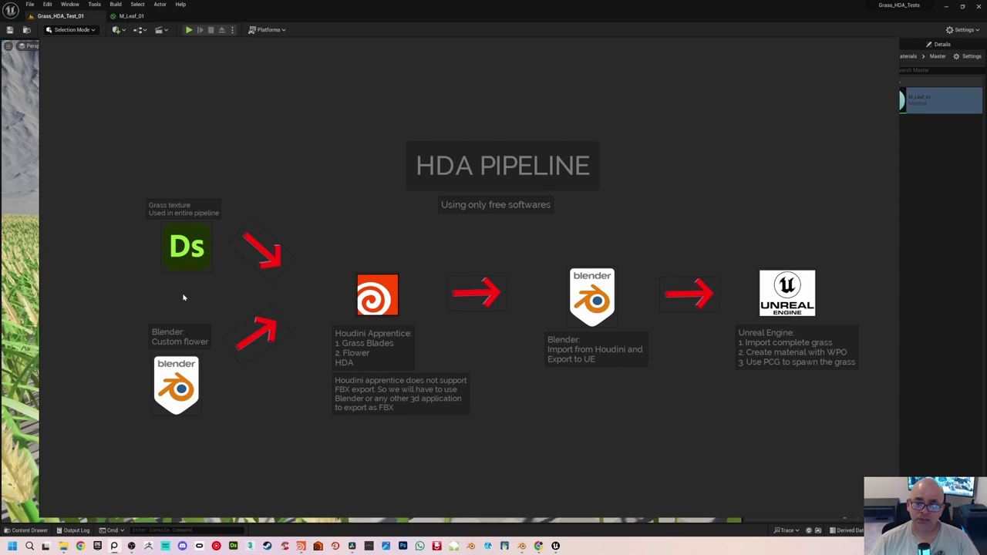
{"action": "left_click_drag", "start_coordinate": [136, 307], "coordinate": [193, 430]}
{"action": "left_click", "coordinate": [261, 421]}
{"action": "left_click_drag", "start_coordinate": [118, 308], "coordinate": [192, 418]}
{"action": "left_click", "coordinate": [240, 419]}
{"action": "right_click_drag", "start_coordinate": [262, 360], "coordinate": [193, 380]}
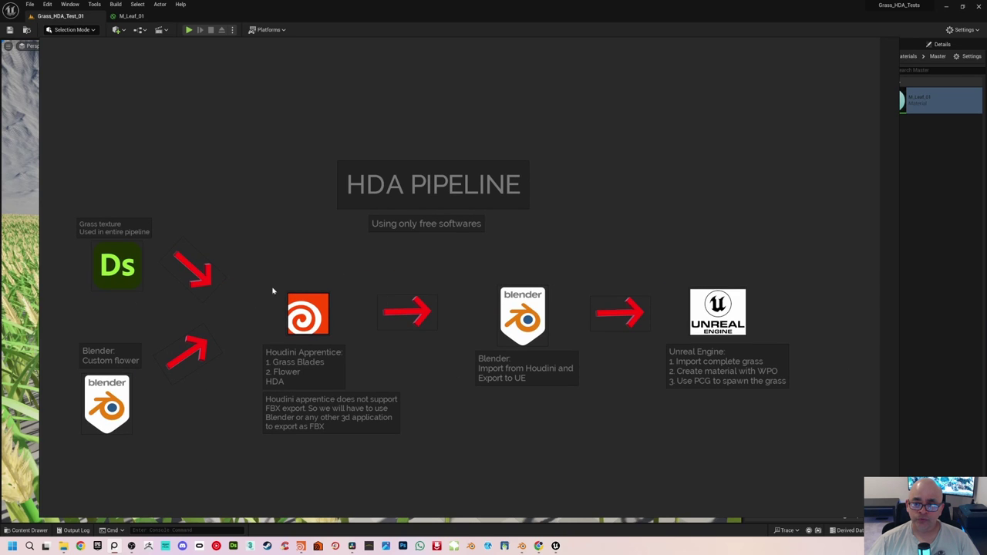
Step: Go through the Houdini HDA, the Blender import and export, and the Unreal Engine stages of the pipeline diagram one by one
{"action": "left_click", "coordinate": [289, 317]}
{"action": "left_click", "coordinate": [429, 379]}
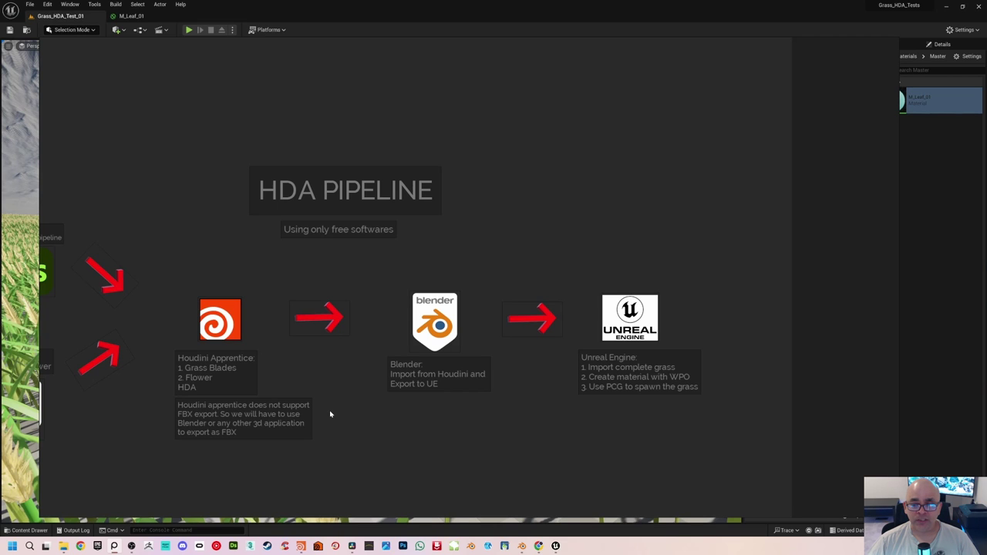
{"action": "left_click", "coordinate": [229, 324]}
{"action": "left_click", "coordinate": [622, 296]}
{"action": "left_click", "coordinate": [619, 271]}
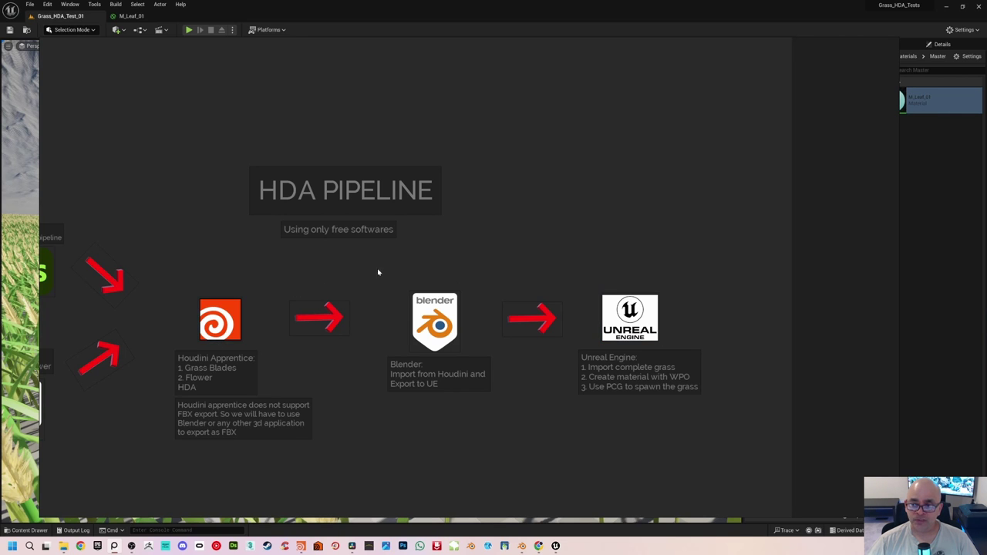
{"action": "left_click_drag", "start_coordinate": [379, 273], "coordinate": [495, 424]}
{"action": "left_click", "coordinate": [498, 423]}
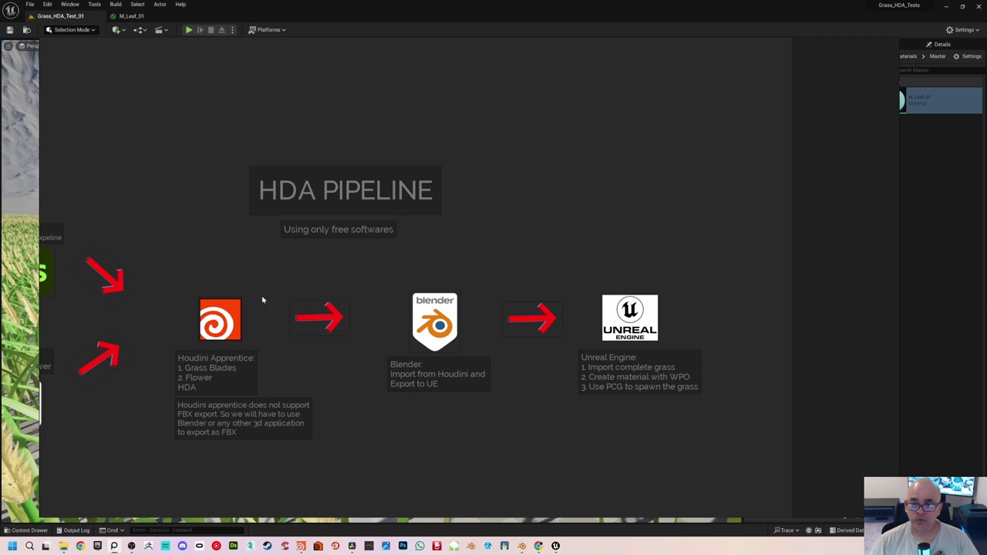
{"action": "left_click", "coordinate": [225, 320]}
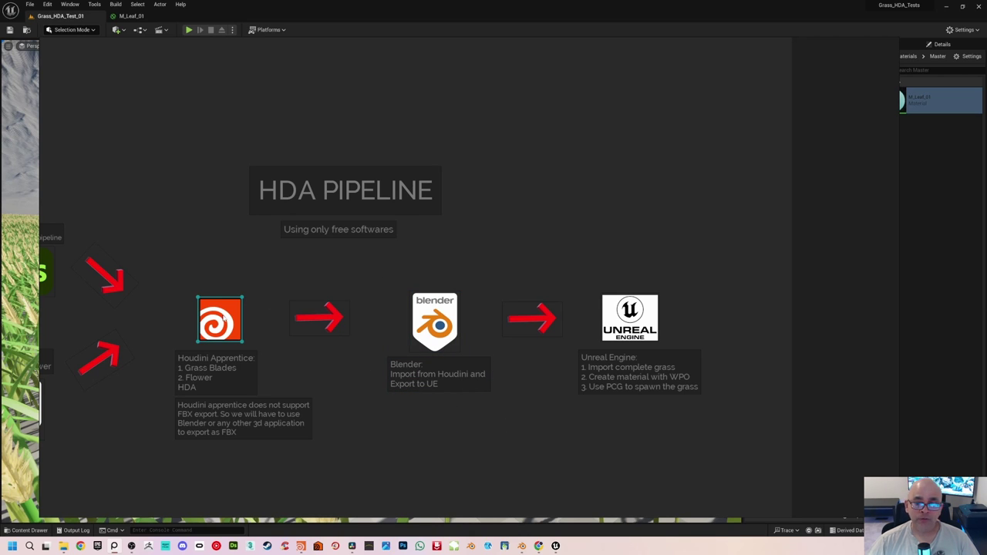
{"action": "left_click", "coordinate": [261, 318]}
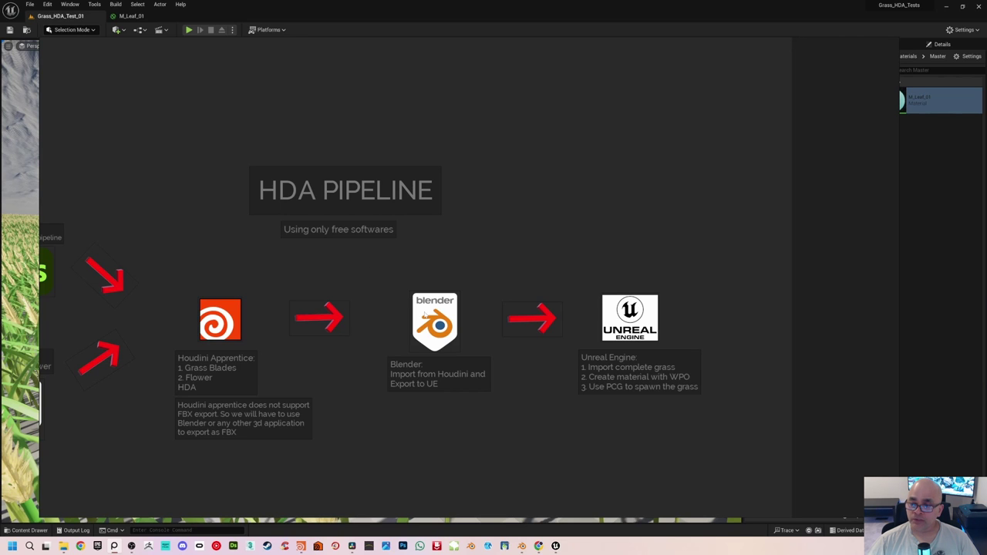
{"action": "left_click", "coordinate": [456, 318]}
{"action": "left_click", "coordinate": [394, 326]}
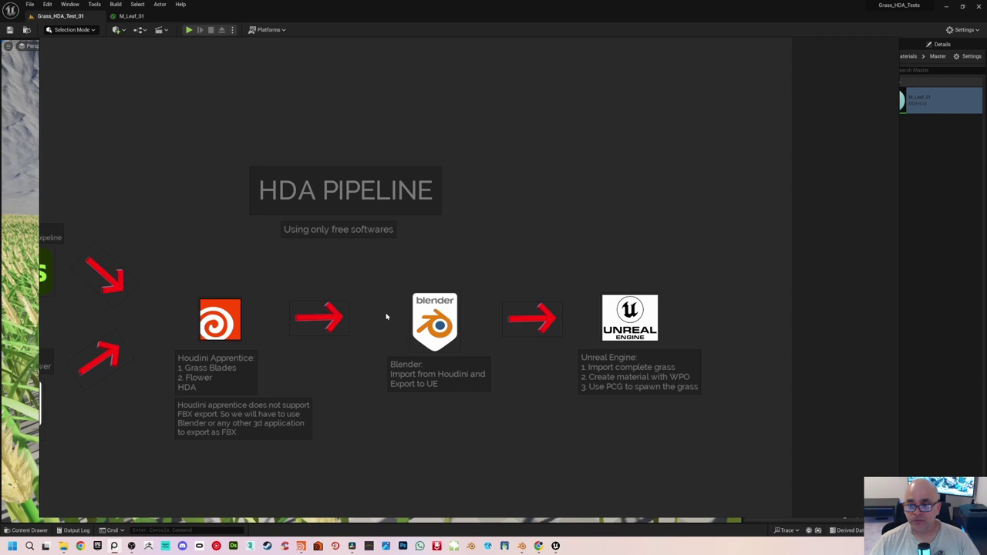
{"action": "left_click_drag", "start_coordinate": [381, 277], "coordinate": [480, 411]}
{"action": "middle_click_drag", "start_coordinate": [519, 330], "coordinate": [463, 315]}
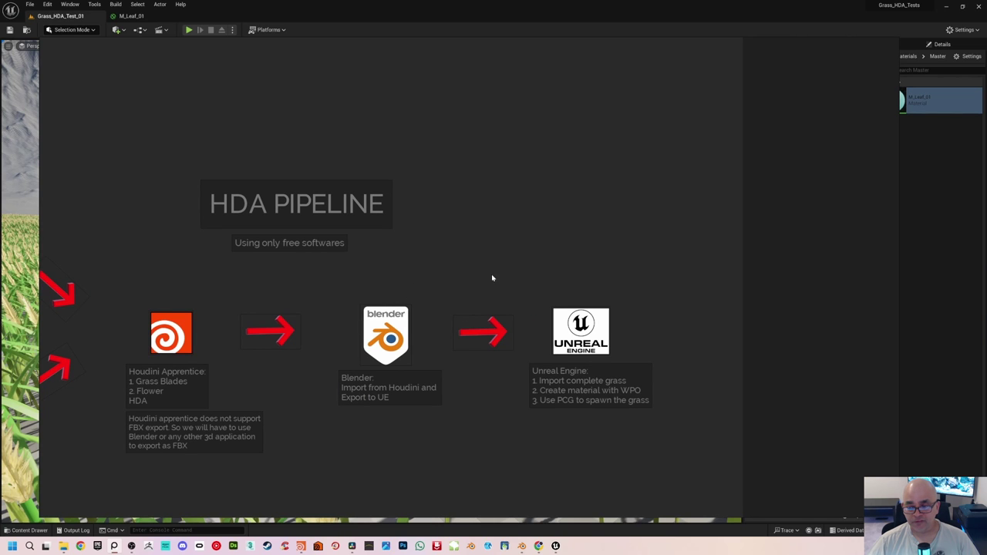
{"action": "left_click_drag", "start_coordinate": [532, 282], "coordinate": [652, 429]}
{"action": "middle_click_drag", "start_coordinate": [447, 288], "coordinate": [369, 310]}
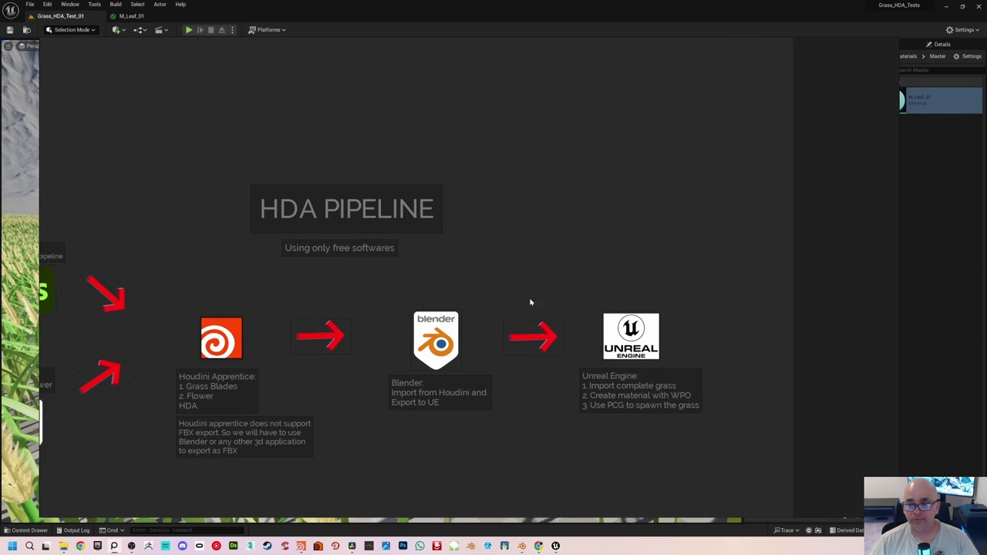
Step: Look over the Blender import and export stage of the HDA pipeline diagram once more
{"action": "left_click_drag", "start_coordinate": [388, 288], "coordinate": [485, 432]}
{"action": "left_click", "coordinate": [485, 431]}
{"action": "middle_click_drag", "start_coordinate": [352, 407], "coordinate": [346, 381]}
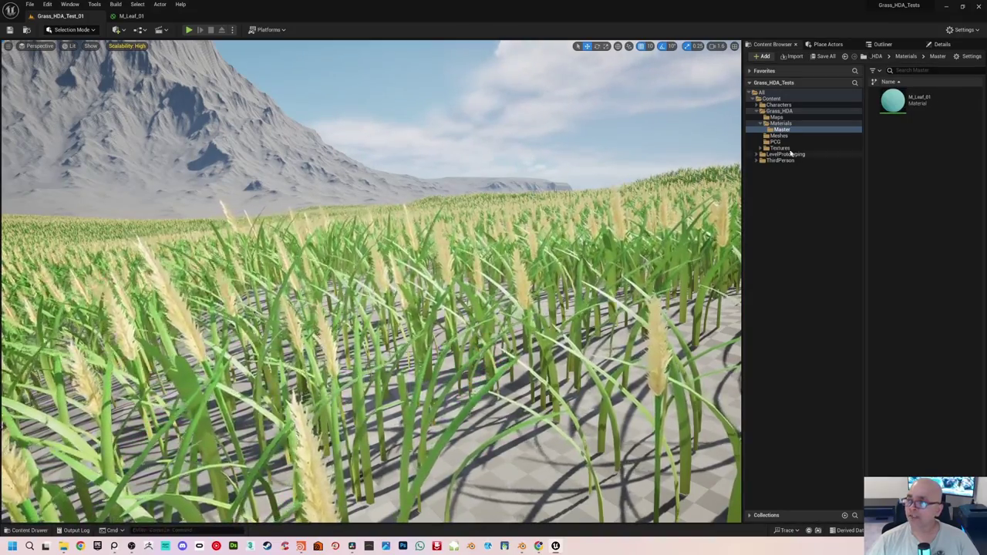
Step: Open the Grass_HDA_Master graph from the project's PCG folder in Unreal Engine to view its node chain
{"action": "left_click", "coordinate": [775, 142]}
{"action": "left_click", "coordinate": [892, 102]}
{"action": "left_click", "coordinate": [914, 193]}
{"action": "left_click", "coordinate": [894, 104]}
{"action": "double_click", "coordinate": [894, 101]}
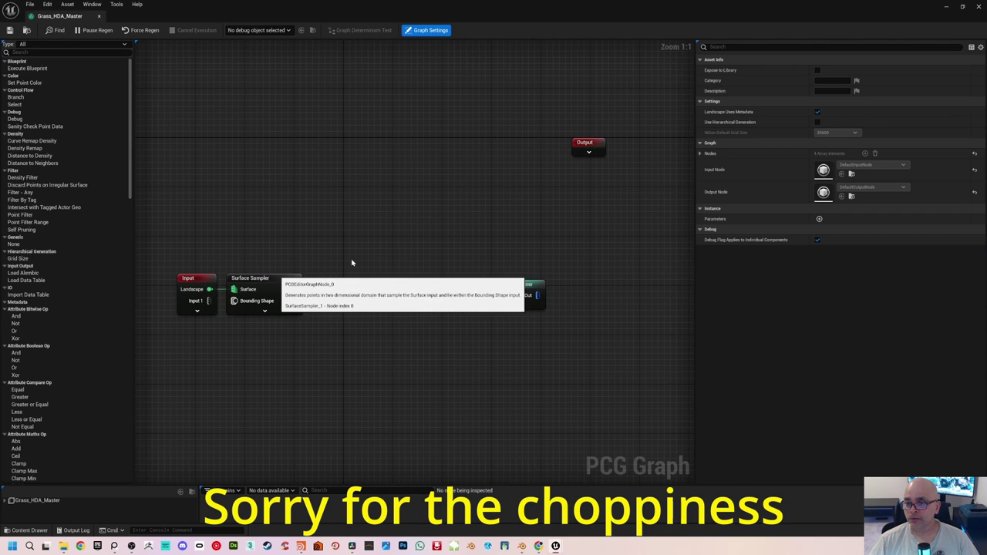
Step: Try moving the Surface Sampler node in the PCG graph, undo the move and minimise the graph window
{"action": "left_click_drag", "start_coordinate": [275, 282], "coordinate": [347, 288]}
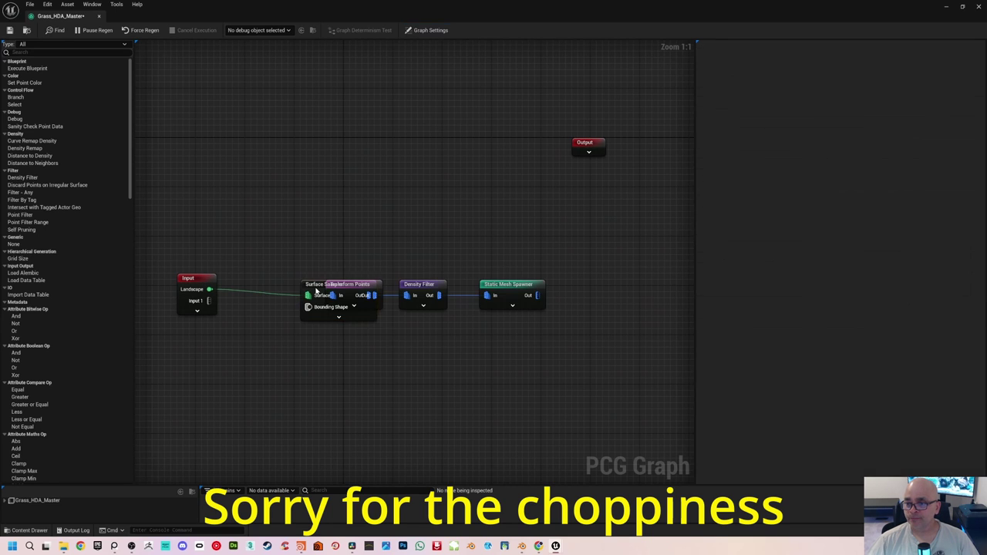
{"action": "key", "text": "ctrl+z"}
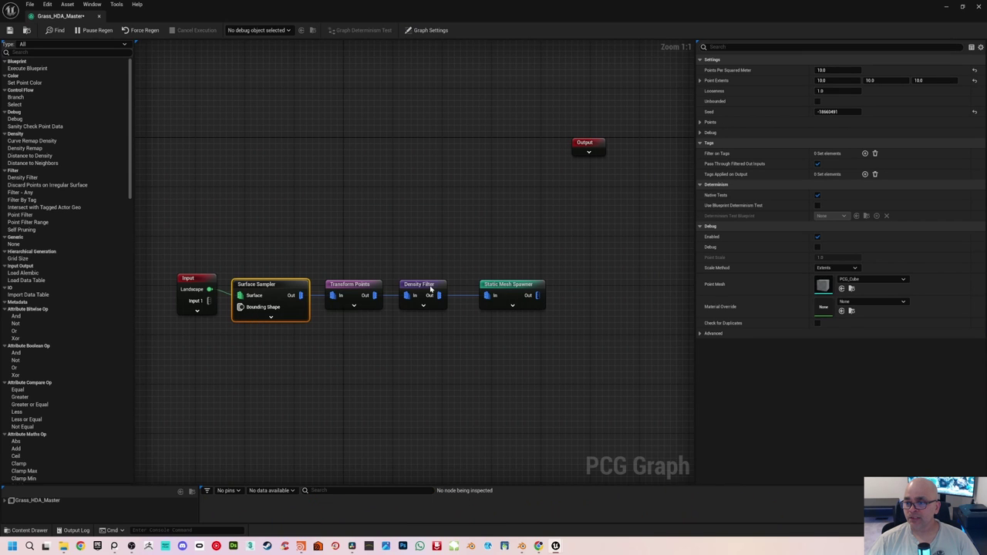
{"action": "left_click", "coordinate": [528, 212]}
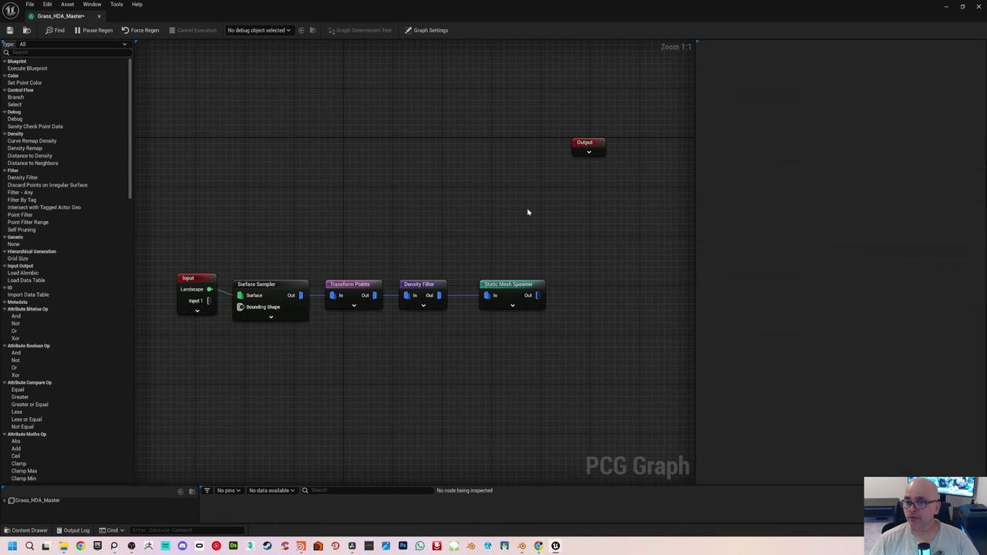
{"action": "left_click", "coordinate": [947, 8]}
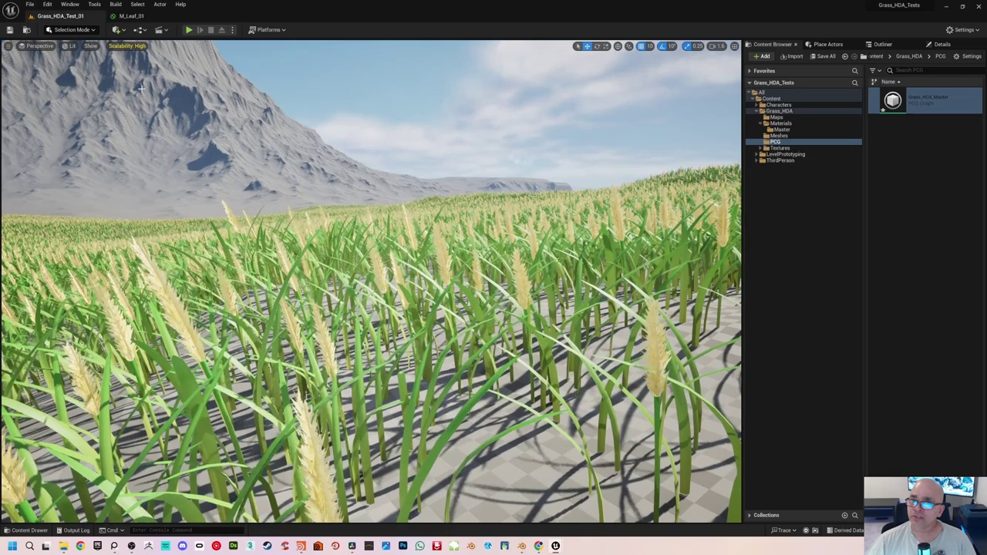
Step: Examine the wind effect node group in the M_Leaf_01 material graph and return to the Grass_HDA_Test_01 level
{"action": "left_click", "coordinate": [126, 16]}
{"action": "right_click_drag", "start_coordinate": [313, 277], "coordinate": [482, 185]}
{"action": "scroll", "coordinate": [520, 227], "scroll_direction": "down", "scroll_amount": 4}
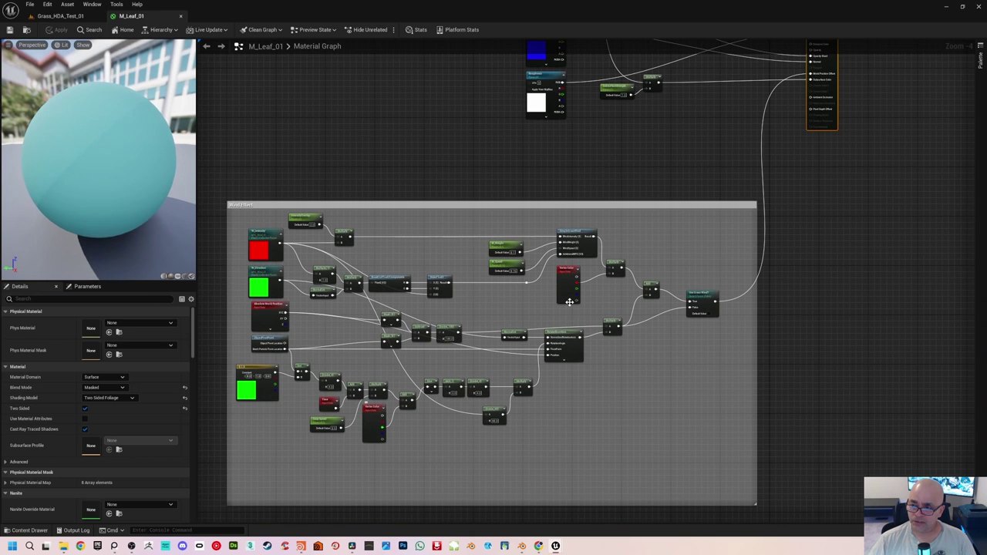
{"action": "left_click", "coordinate": [567, 284]}
{"action": "left_click", "coordinate": [640, 276]}
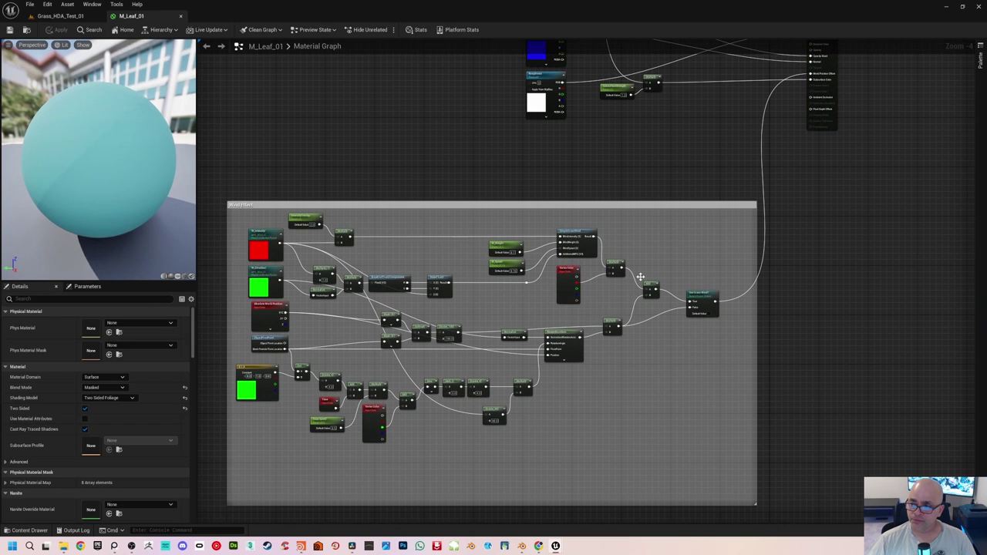
{"action": "right_click_drag", "start_coordinate": [614, 141], "coordinate": [617, 166]}
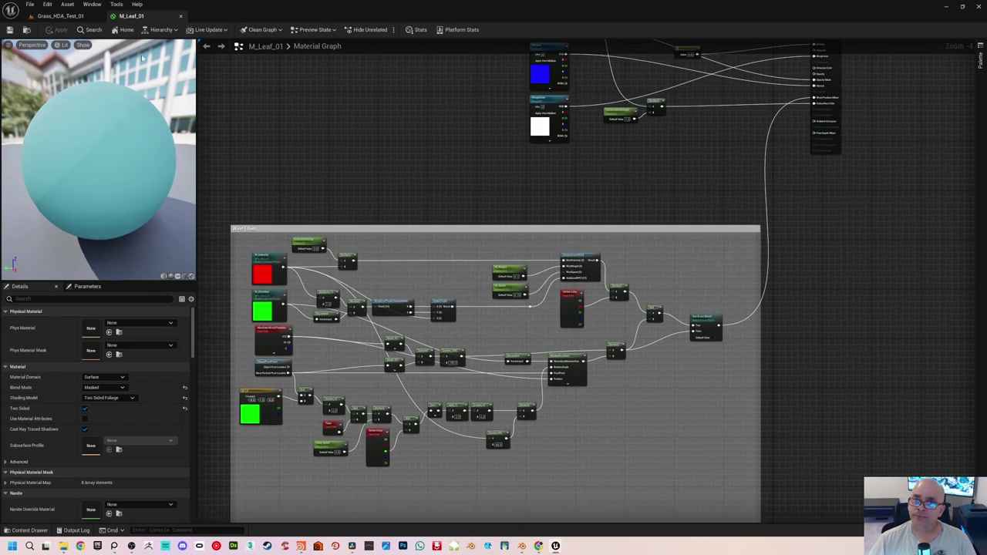
{"action": "left_click", "coordinate": [75, 19]}
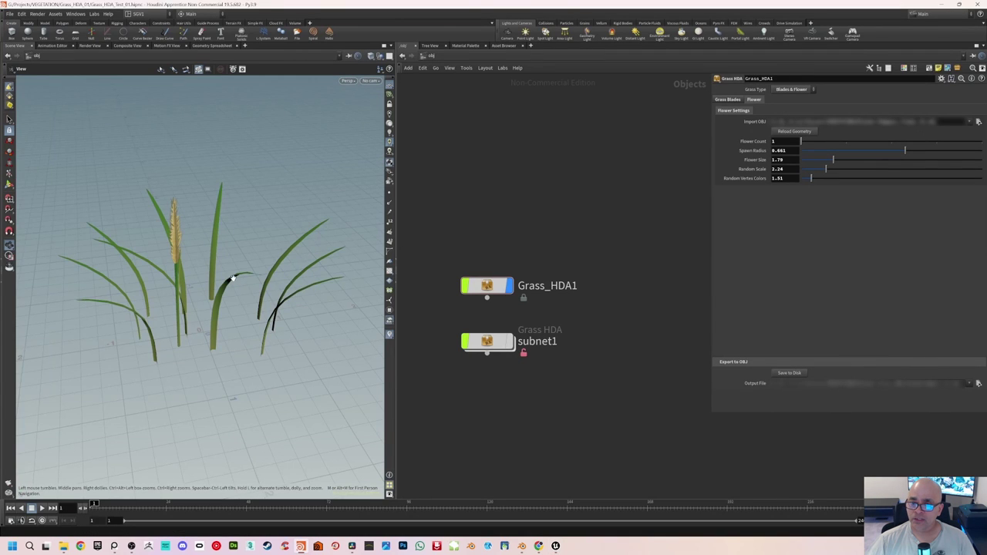
Step: View the grass clump in Houdini, and switch to Blender to inspect the Flower model in wireframe and Material Preview shading
{"action": "left_click_drag", "start_coordinate": [233, 278], "coordinate": [200, 295]}
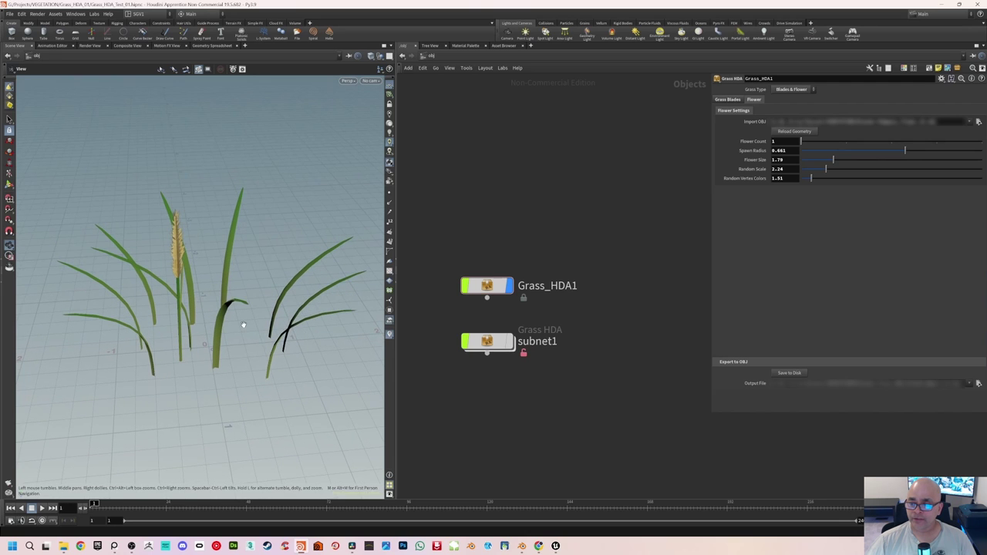
{"action": "left_click", "coordinate": [521, 546]}
{"action": "middle_click_drag", "start_coordinate": [413, 310], "coordinate": [399, 296]}
{"action": "key", "text": "shift+z"}
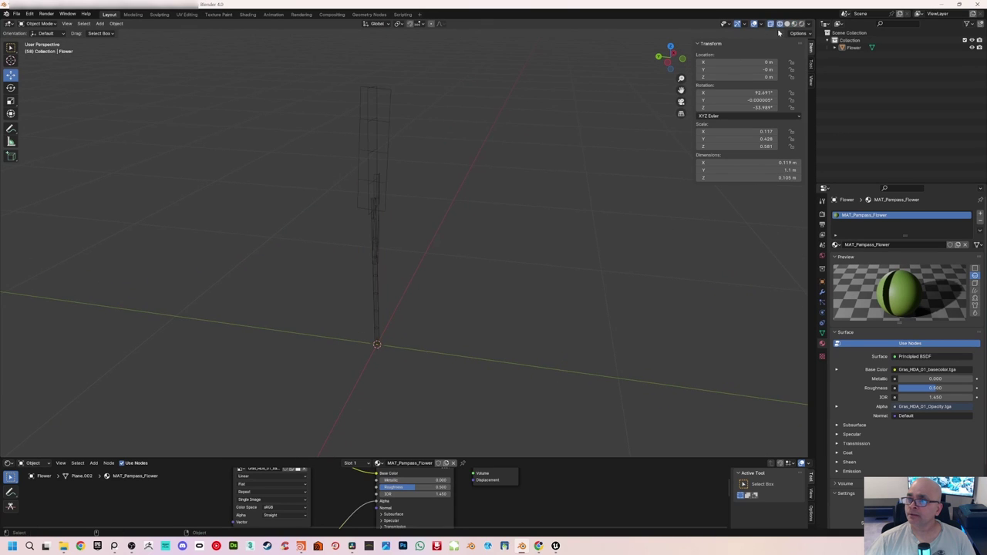
{"action": "mouse_move", "coordinate": [420, 246]}
{"action": "middle_mouse_down"}
{"action": "mouse_move", "coordinate": [412, 205]}
{"action": "mouse_move", "coordinate": [453, 198]}
{"action": "mouse_move", "coordinate": [437, 211]}
{"action": "mouse_move", "coordinate": [431, 202]}
{"action": "middle_mouse_up"}
{"action": "mouse_move", "coordinate": [385, 133]}
{"action": "middle_mouse_down"}
{"action": "mouse_move", "coordinate": [406, 136]}
{"action": "mouse_move", "coordinate": [381, 142]}
{"action": "middle_mouse_up"}
{"action": "middle_click_drag", "start_coordinate": [452, 161], "coordinate": [373, 196]}
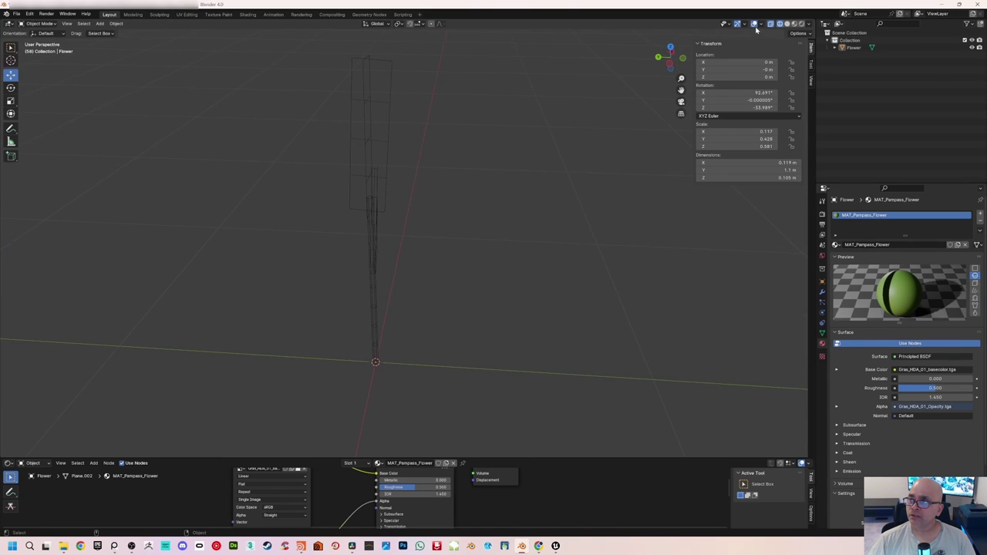
{"action": "left_click", "coordinate": [793, 24]}
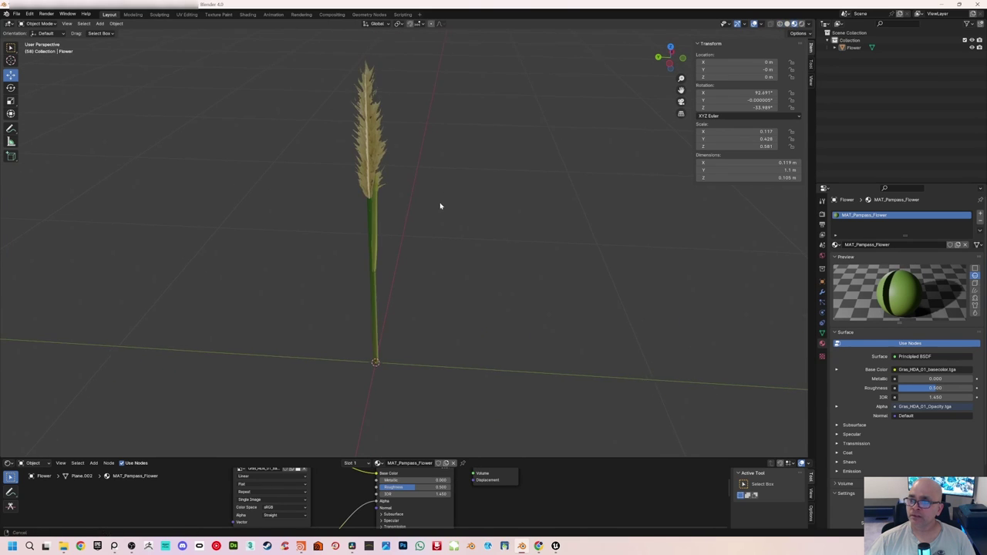
{"action": "middle_click_drag", "start_coordinate": [423, 252], "coordinate": [416, 243]}
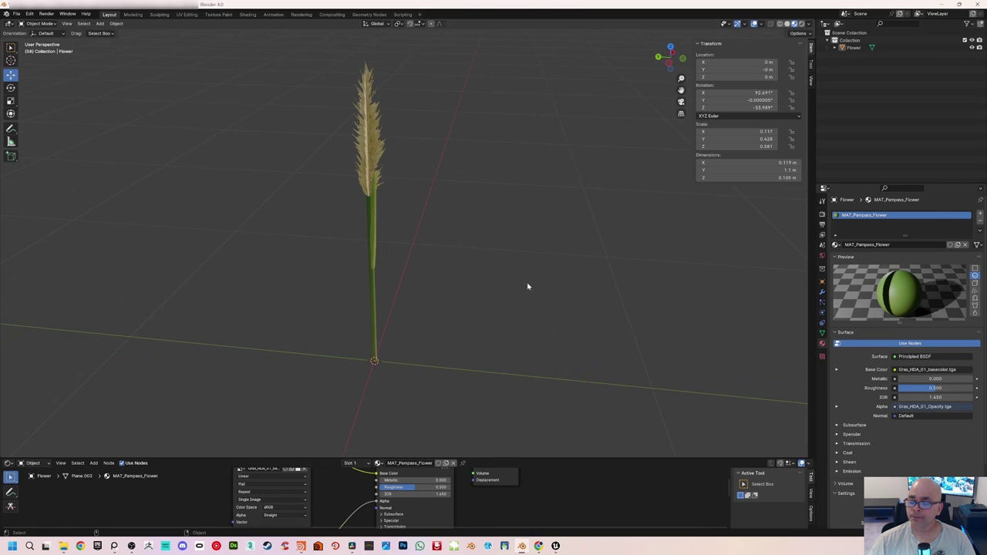
Step: Switch back to Houdini and point out the Grass_HDA1 node in the object network
{"action": "left_click", "coordinate": [317, 545]}
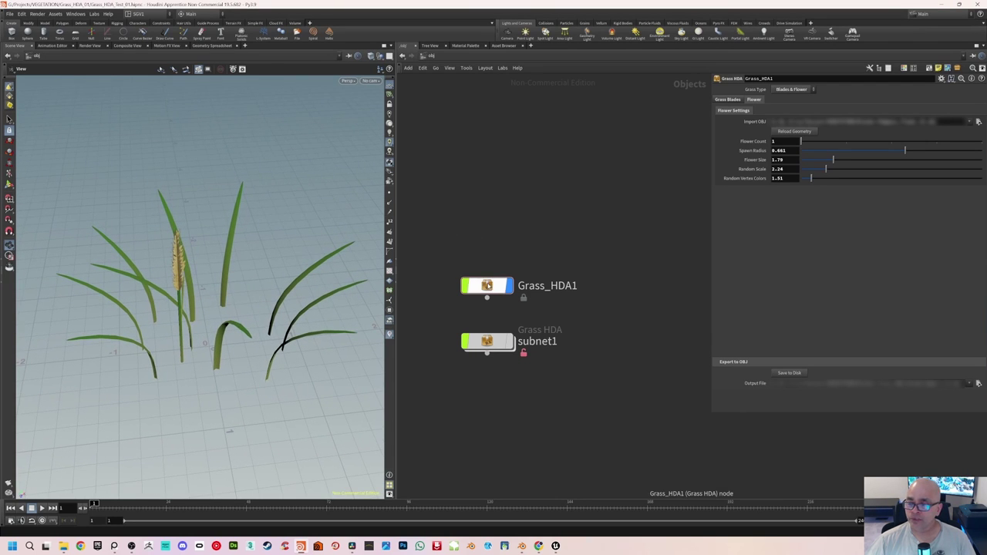
{"action": "left_click", "coordinate": [487, 286]}
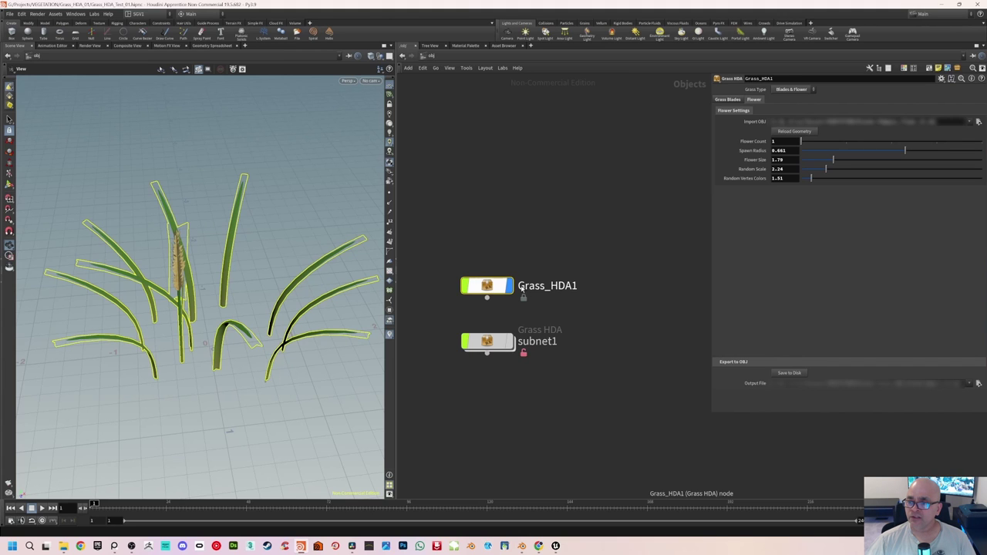
{"action": "left_click", "coordinate": [491, 257]}
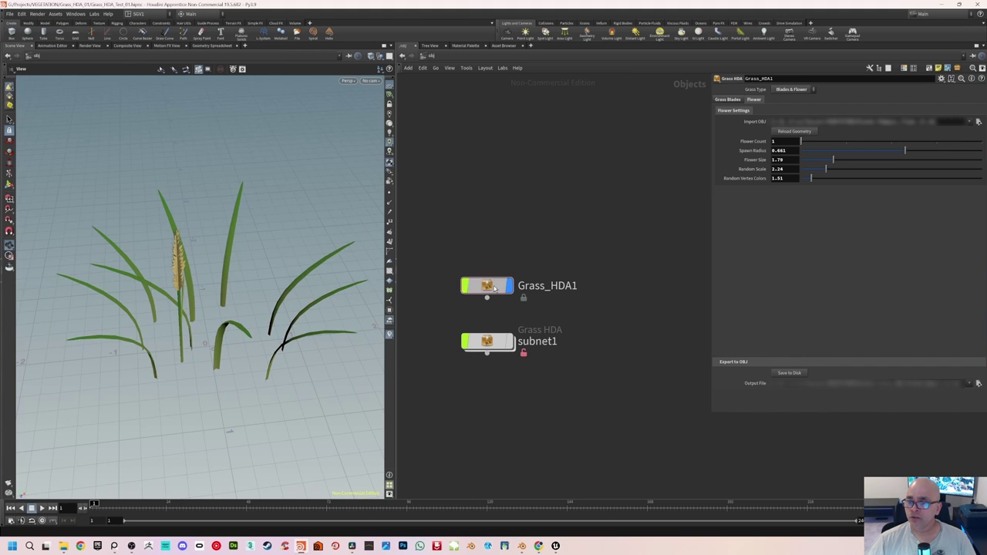
{"action": "left_click", "coordinate": [498, 282]}
Step: Add another Grass HDA node above Grass_HDA1 in the object network and delete it again
{"action": "left_click", "coordinate": [540, 203]}
{"action": "key", "text": "Tab"}
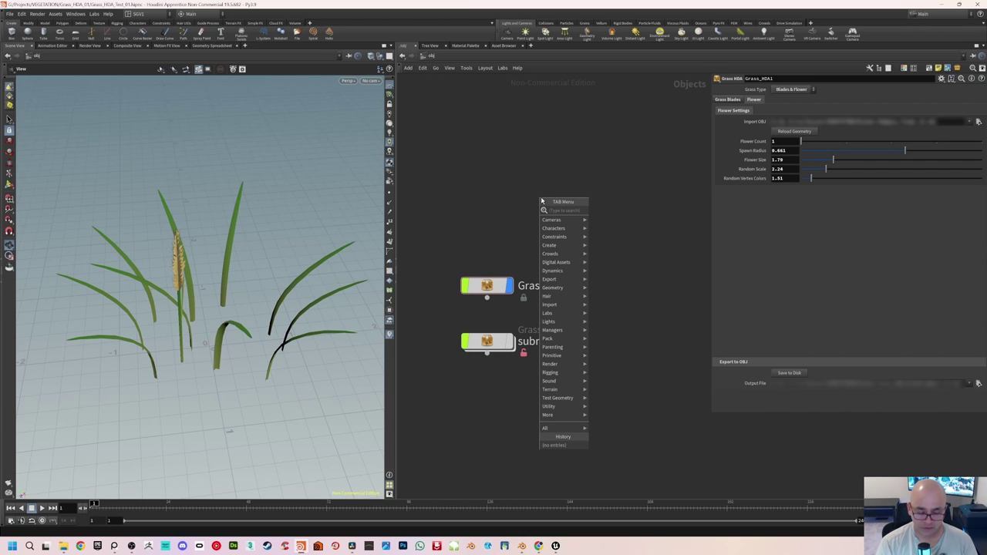
{"action": "type", "text": "grass"}
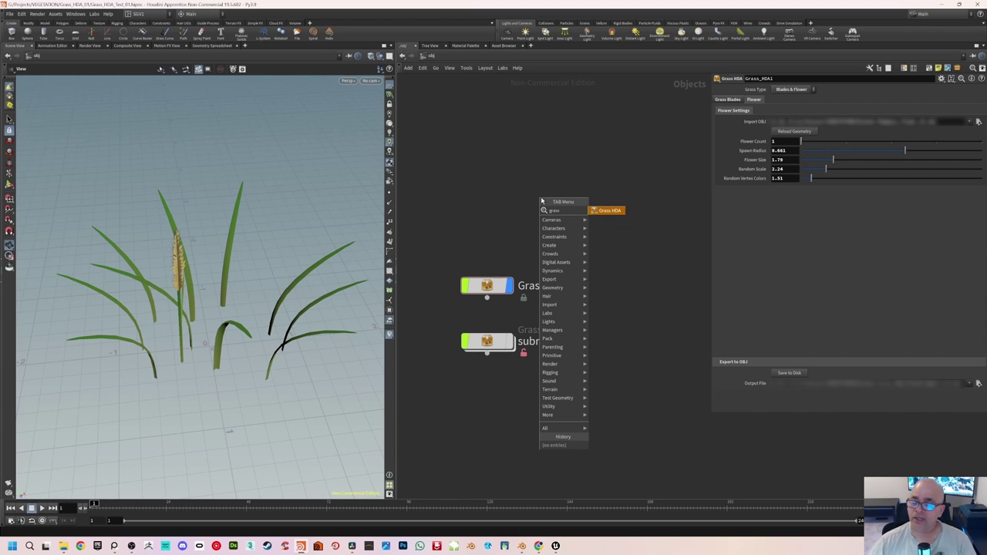
{"action": "left_click", "coordinate": [615, 215]}
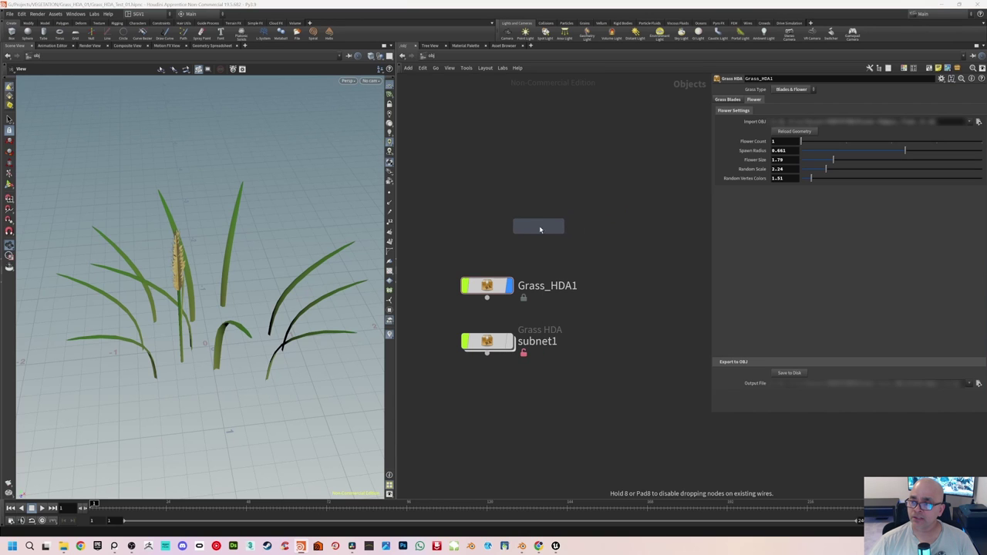
{"action": "left_click", "coordinate": [513, 217]}
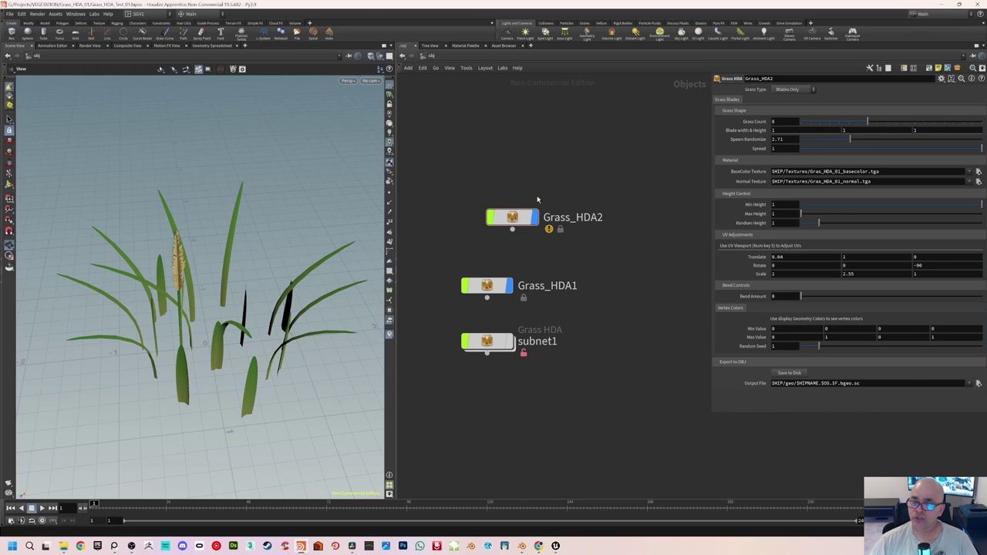
{"action": "key", "text": "Delete"}
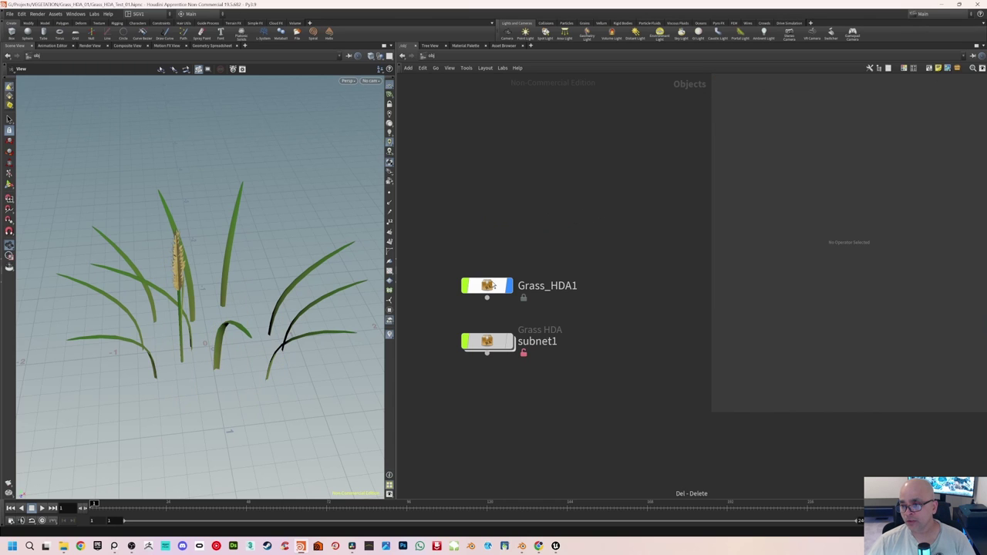
Step: Select the Grass_HDA1 node and switch its Grass Type to Blades Only and back to Blades & Flower
{"action": "left_click", "coordinate": [487, 285]}
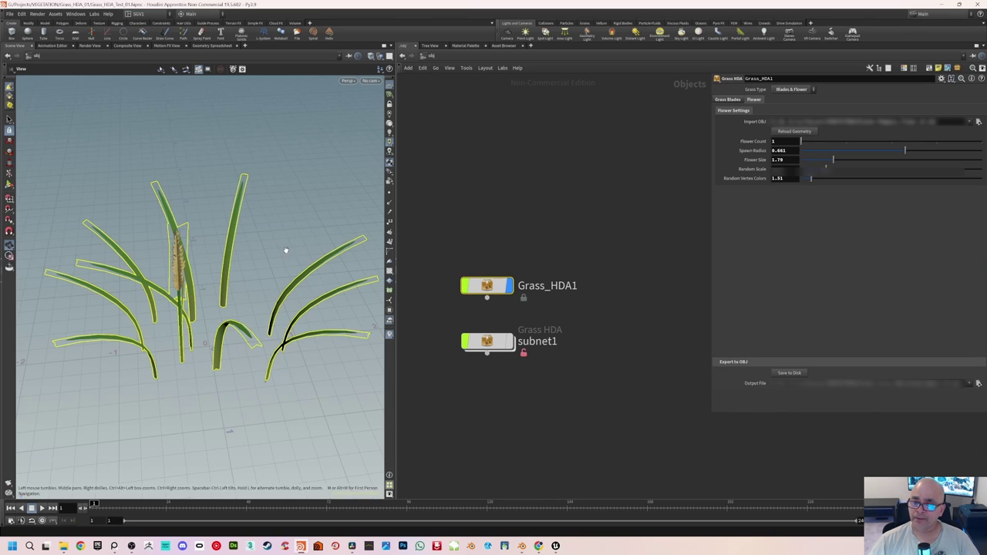
{"action": "left_click_drag", "start_coordinate": [279, 254], "coordinate": [260, 246]}
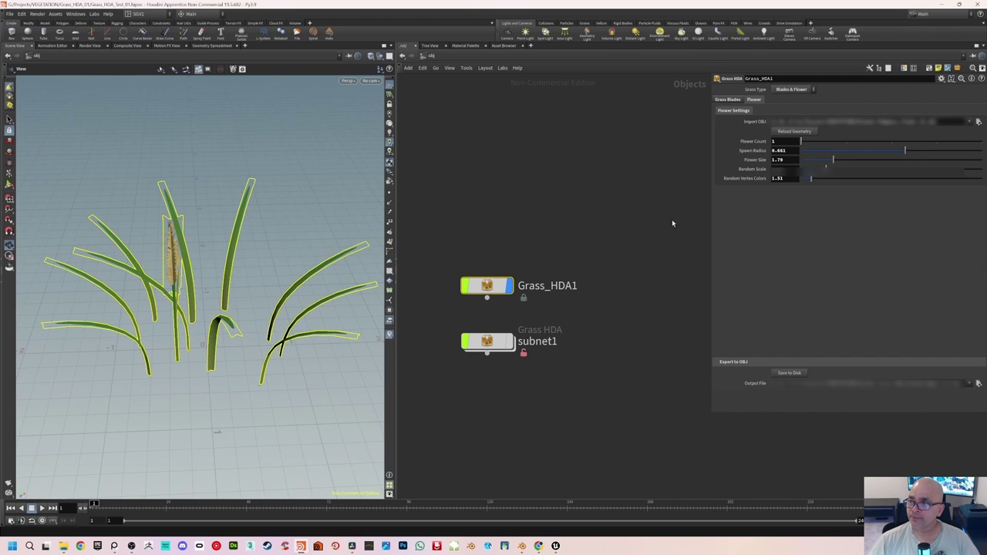
{"action": "left_click", "coordinate": [788, 90]}
{"action": "left_click", "coordinate": [790, 99]}
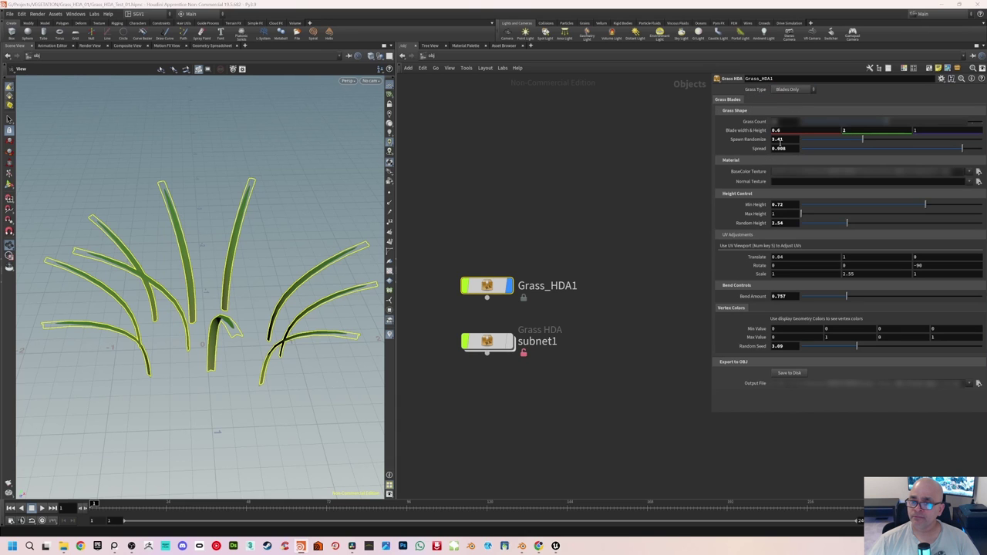
{"action": "left_click", "coordinate": [795, 90]}
{"action": "left_click", "coordinate": [795, 108]}
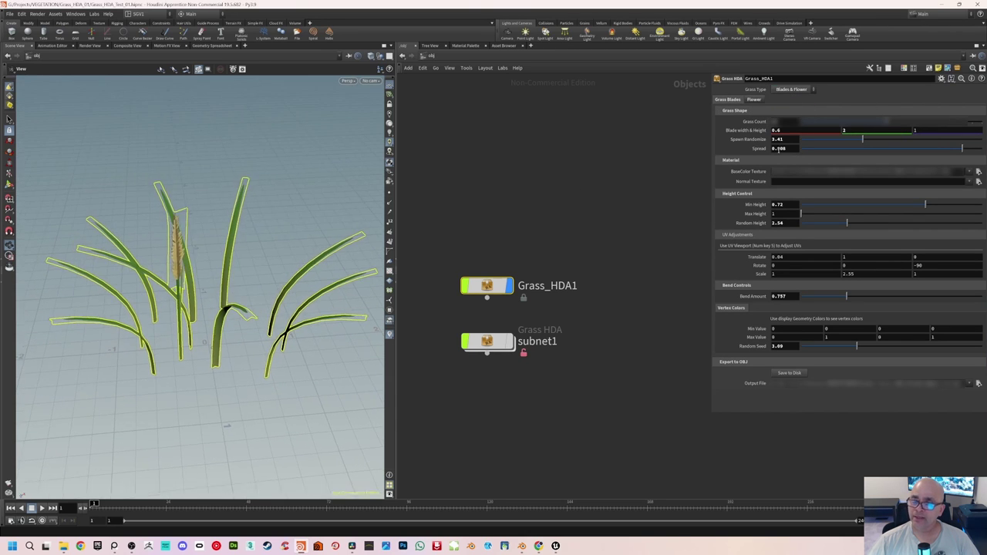
Step: Try the Flower Only and Blades Only grass types on Grass_HDA1, ending on Blades & Flower
{"action": "left_click", "coordinate": [791, 89]}
{"action": "left_click", "coordinate": [791, 114]}
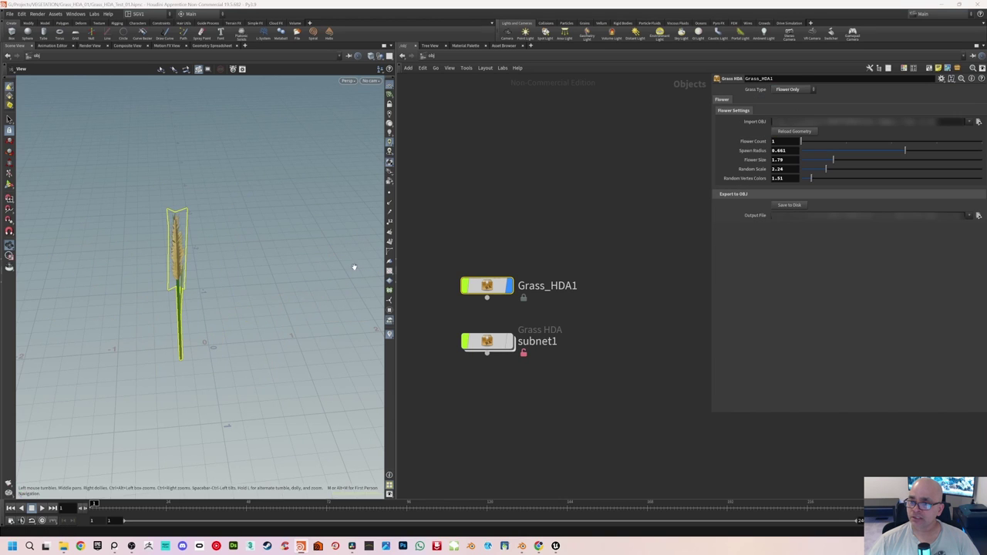
{"action": "left_click", "coordinate": [790, 89]}
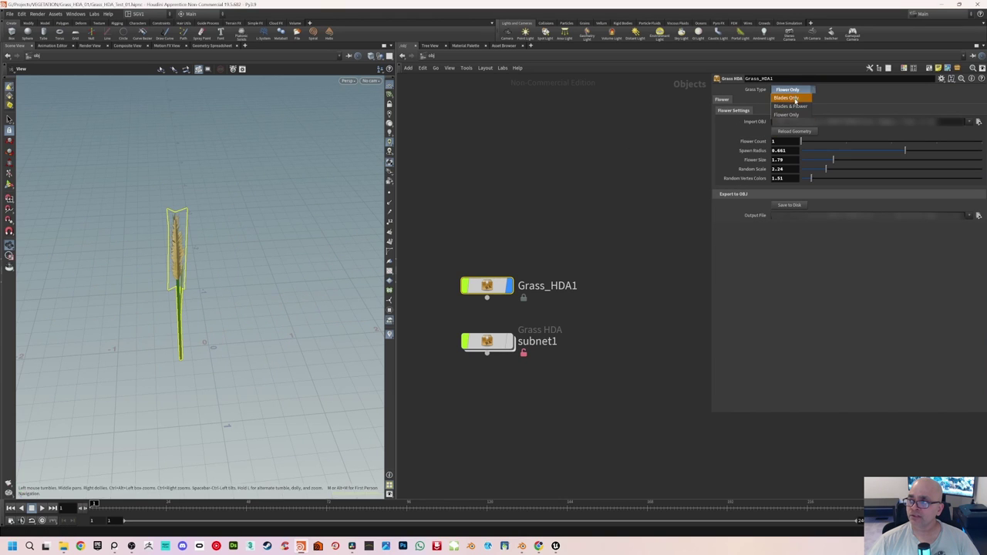
{"action": "left_click", "coordinate": [795, 108]}
{"action": "left_click", "coordinate": [791, 89]}
{"action": "left_click", "coordinate": [792, 98]}
{"action": "left_click", "coordinate": [791, 90]}
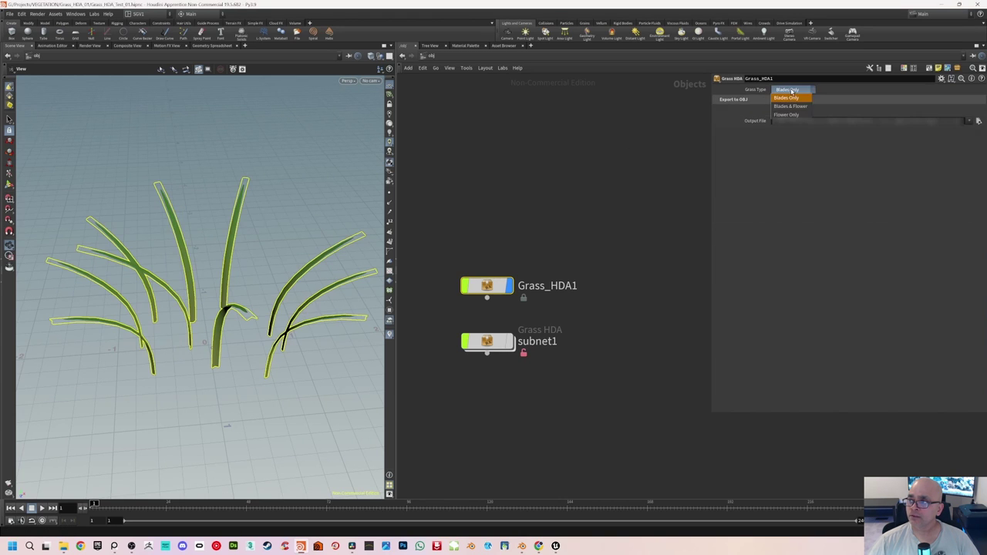
{"action": "left_click", "coordinate": [795, 108]}
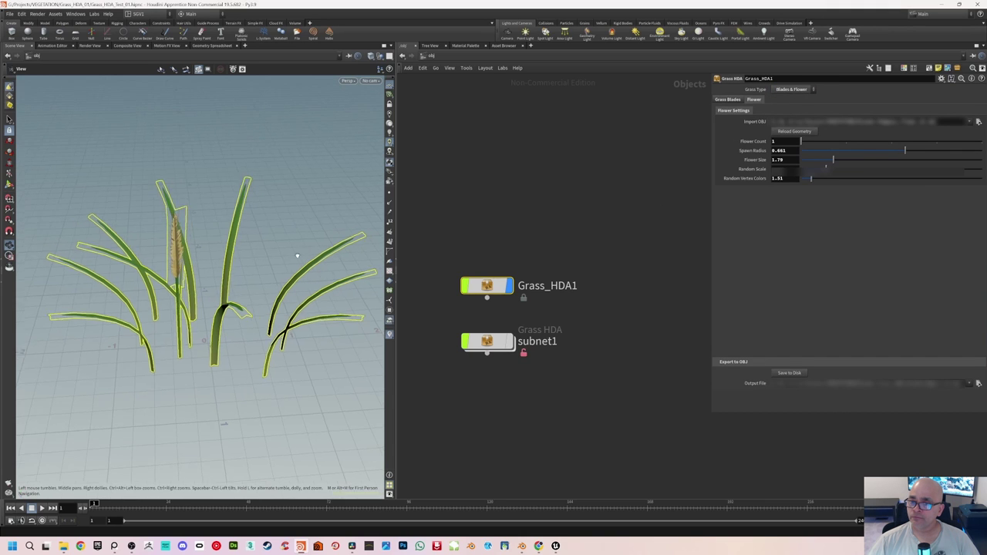
Step: Reduce the grass count in the Grass Blades settings of Grass_HDA1 and set Spread to 0.596
{"action": "left_click", "coordinate": [728, 100]}
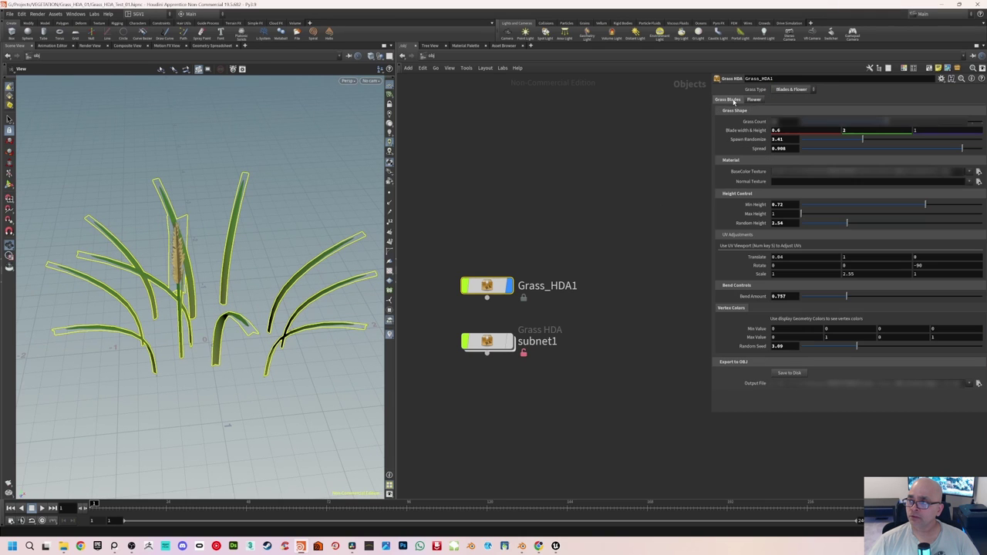
{"action": "left_click_drag", "start_coordinate": [886, 123], "coordinate": [863, 123]}
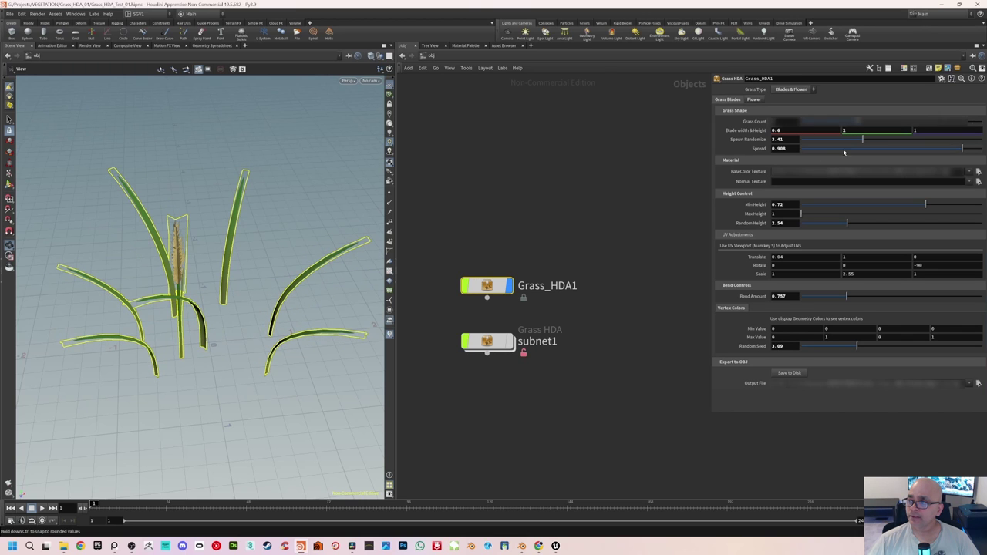
{"action": "left_click_drag", "start_coordinate": [952, 148], "coordinate": [897, 147]}
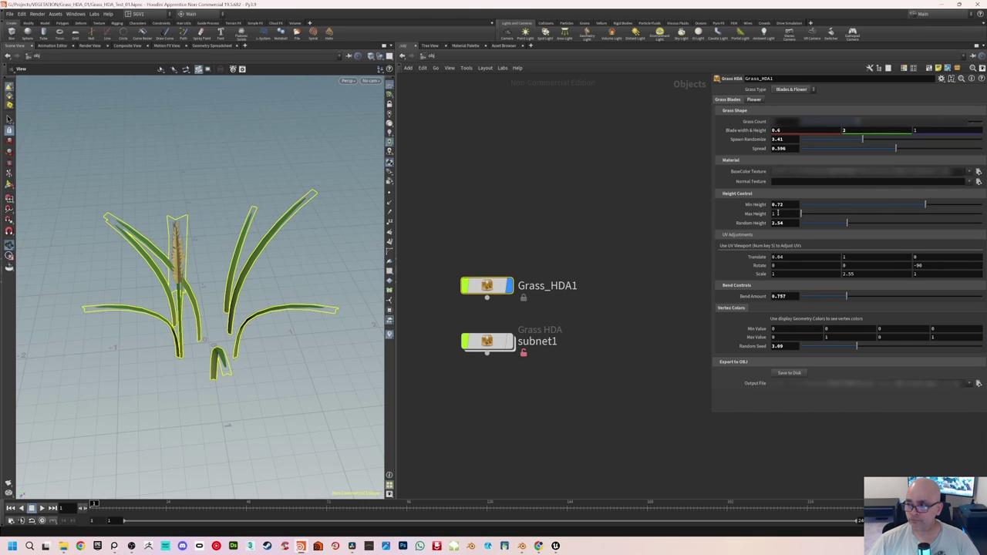
{"action": "mouse_move", "coordinate": [925, 204]}
{"action": "left_mouse_down"}
{"action": "mouse_move", "coordinate": [915, 206]}
{"action": "mouse_move", "coordinate": [925, 204]}
{"action": "left_mouse_up"}
{"action": "left_click_drag", "start_coordinate": [263, 303], "coordinate": [296, 228]}
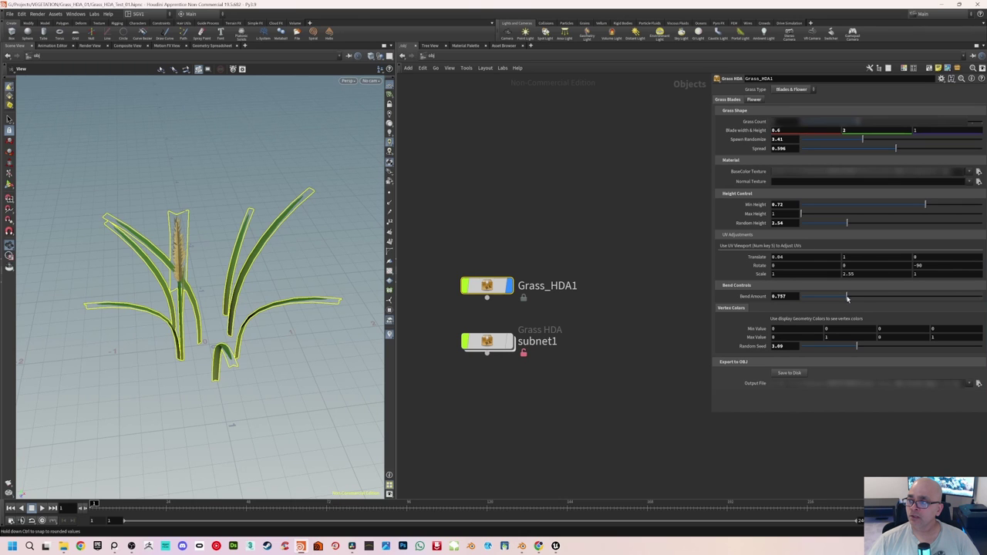
Step: Set the Bend Amount of Grass_HDA1 to 0.757
{"action": "mouse_move", "coordinate": [843, 295]}
{"action": "left_mouse_down"}
{"action": "mouse_move", "coordinate": [895, 293]}
{"action": "mouse_move", "coordinate": [826, 295]}
{"action": "mouse_move", "coordinate": [860, 295]}
{"action": "mouse_move", "coordinate": [846, 296]}
{"action": "left_mouse_up"}
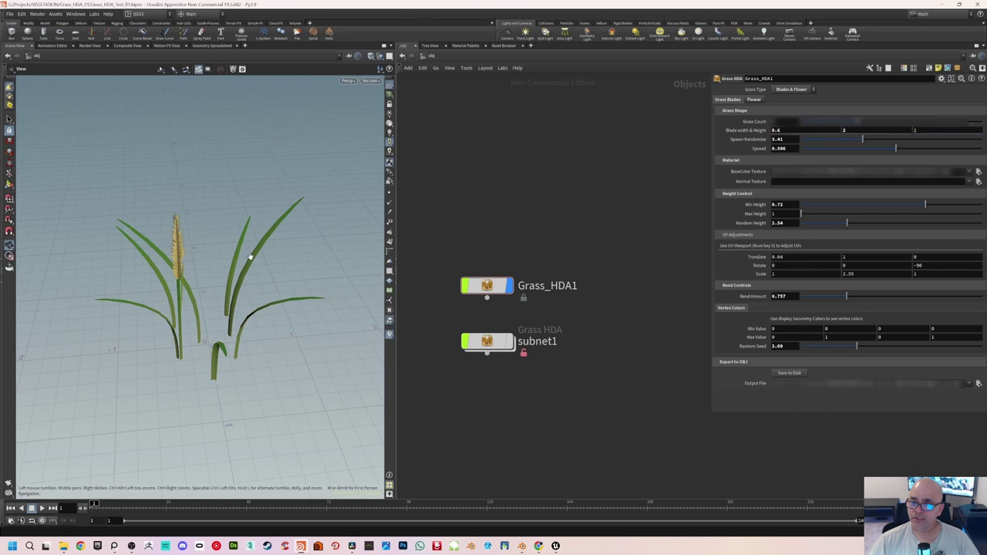
{"action": "left_click_drag", "start_coordinate": [250, 257], "coordinate": [253, 260]}
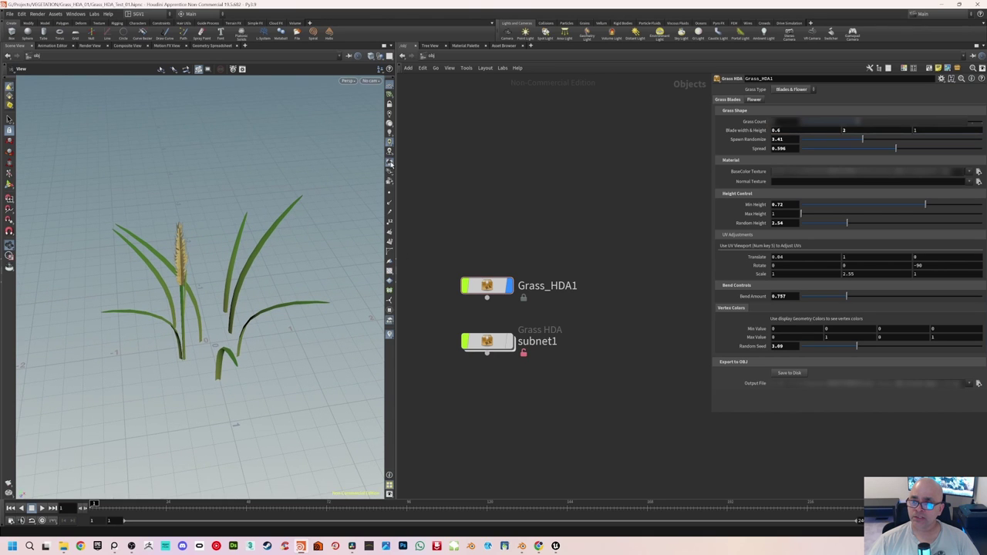
Step: Show the grass with its vertex colors in the viewport and set the Vertex Colors Random Seed to 3.88
{"action": "left_click", "coordinate": [391, 164]}
{"action": "left_click", "coordinate": [401, 175]}
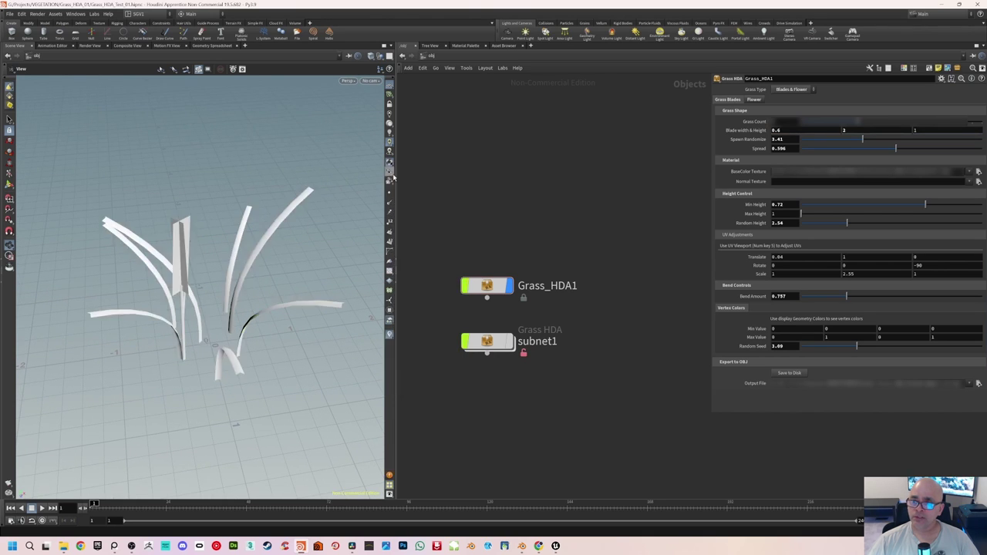
{"action": "left_click", "coordinate": [390, 164]}
{"action": "left_click", "coordinate": [393, 202]}
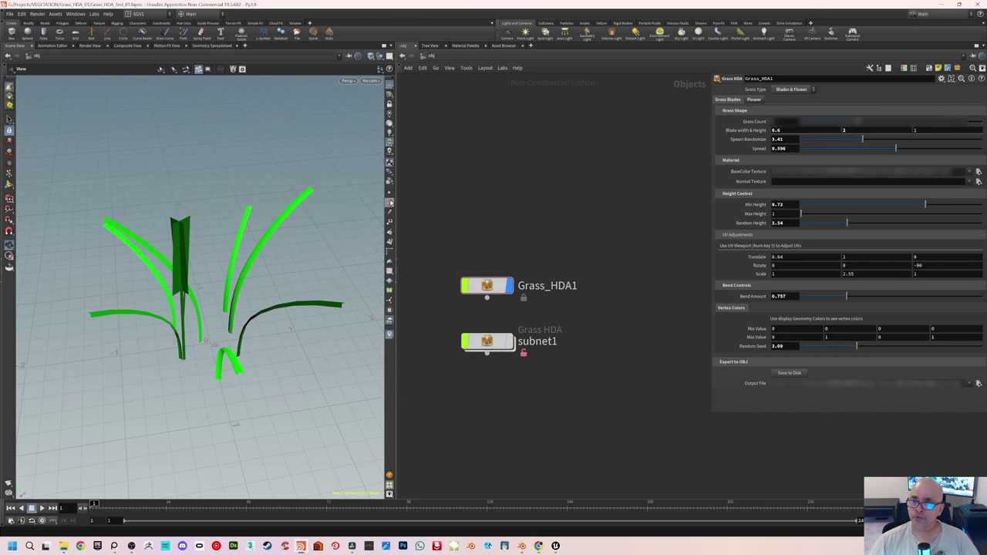
{"action": "left_click_drag", "start_coordinate": [277, 244], "coordinate": [238, 298]}
{"action": "left_click_drag", "start_coordinate": [812, 347], "coordinate": [873, 346]}
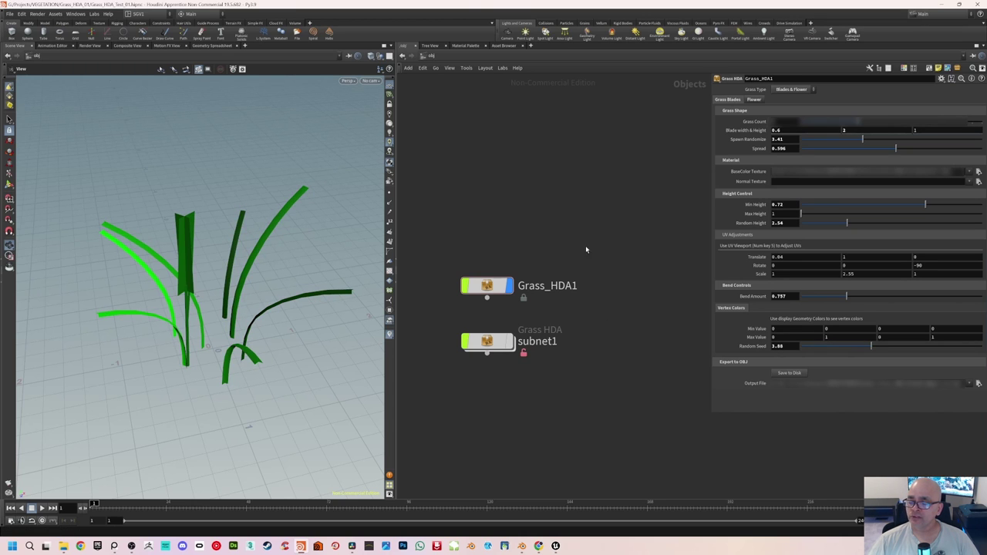
{"action": "left_click_drag", "start_coordinate": [223, 246], "coordinate": [239, 245]}
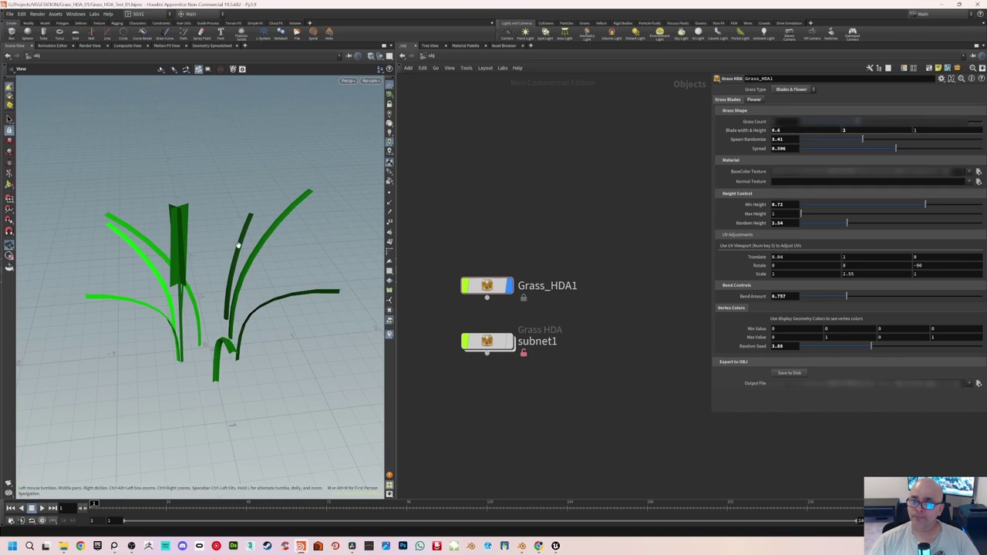
Step: Set the Flower Count of Grass_HDA1 to 5 and return the viewport from vertex colors to the textured display
{"action": "left_click", "coordinate": [754, 100]}
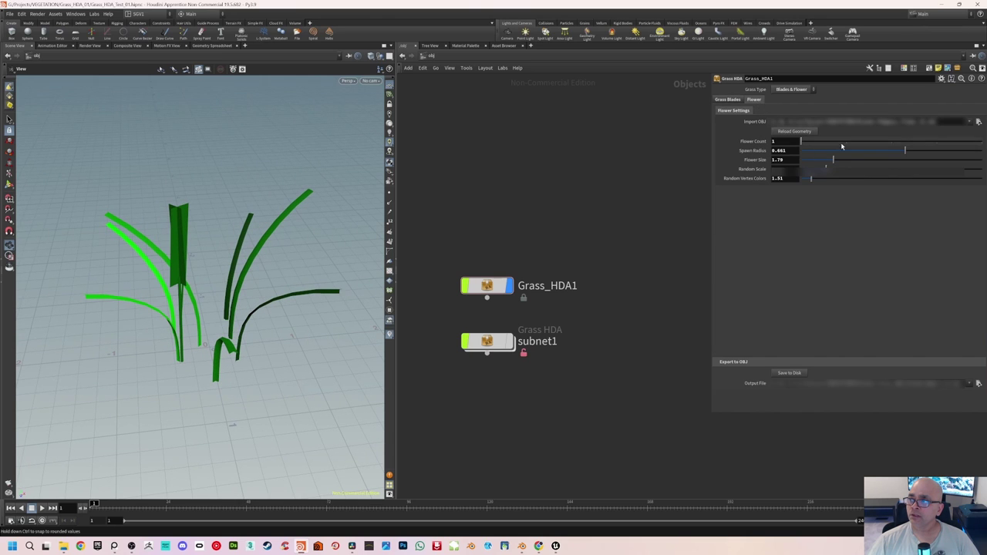
{"action": "left_click_drag", "start_coordinate": [807, 144], "coordinate": [962, 141]}
{"action": "left_click_drag", "start_coordinate": [301, 253], "coordinate": [414, 193], "text": "alt"}
{"action": "left_click", "coordinate": [389, 164]}
{"action": "left_click", "coordinate": [401, 173]}
{"action": "left_click", "coordinate": [389, 164]}
{"action": "left_click", "coordinate": [394, 217]}
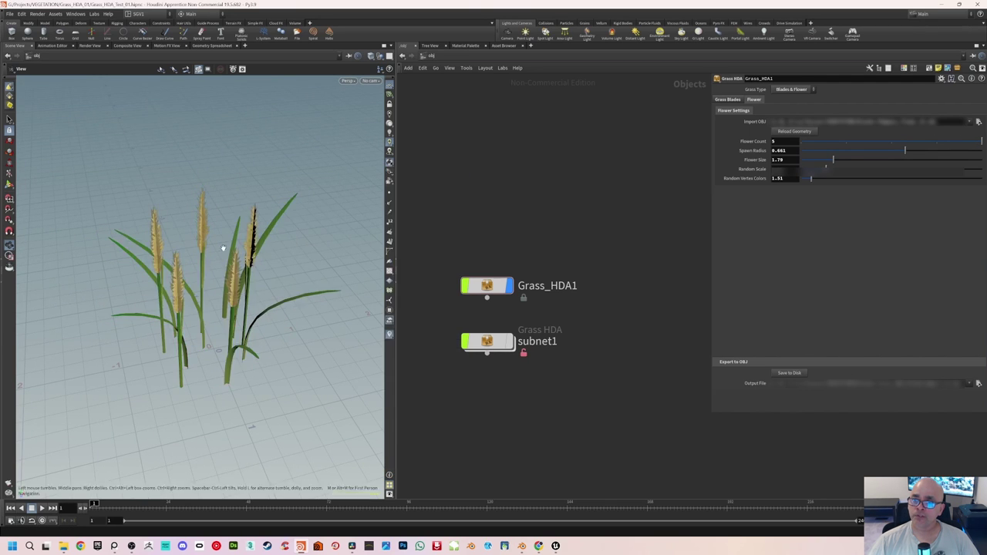
{"action": "left_click_drag", "start_coordinate": [218, 238], "coordinate": [239, 218], "text": "alt"}
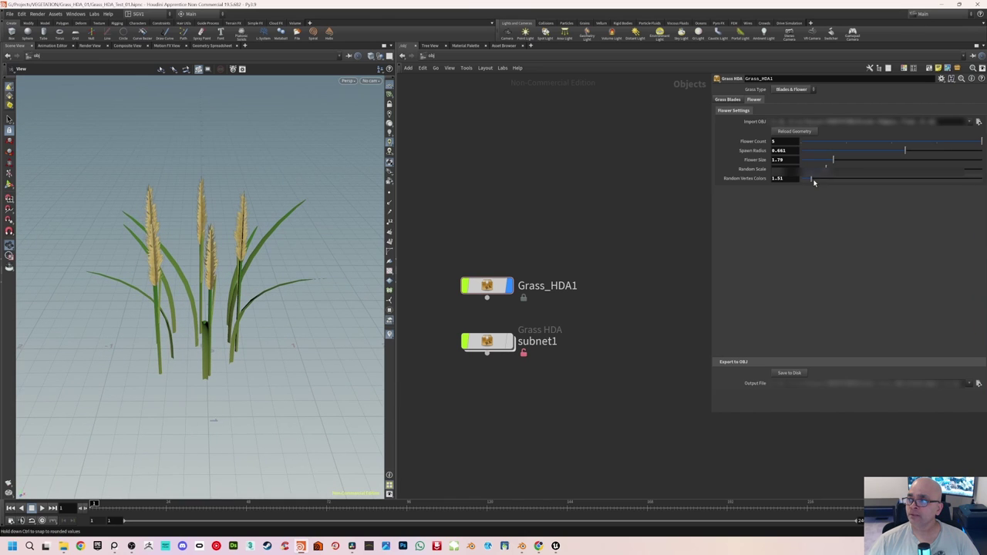
Step: In the flower settings of Grass_HDA1, set Flower Size to 1.61, increase Random Scale and set Spawn Radius to 0.457
{"action": "left_click_drag", "start_coordinate": [829, 159], "coordinate": [831, 159]}
{"action": "left_click_drag", "start_coordinate": [224, 266], "coordinate": [260, 271], "text": "alt"}
{"action": "left_click_drag", "start_coordinate": [823, 171], "coordinate": [845, 170]}
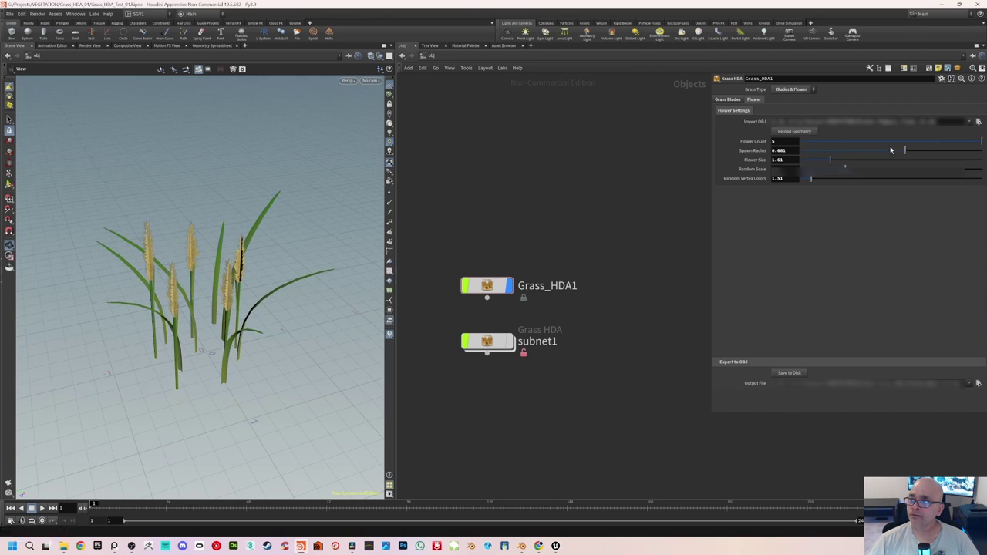
{"action": "left_click_drag", "start_coordinate": [896, 151], "coordinate": [859, 151]}
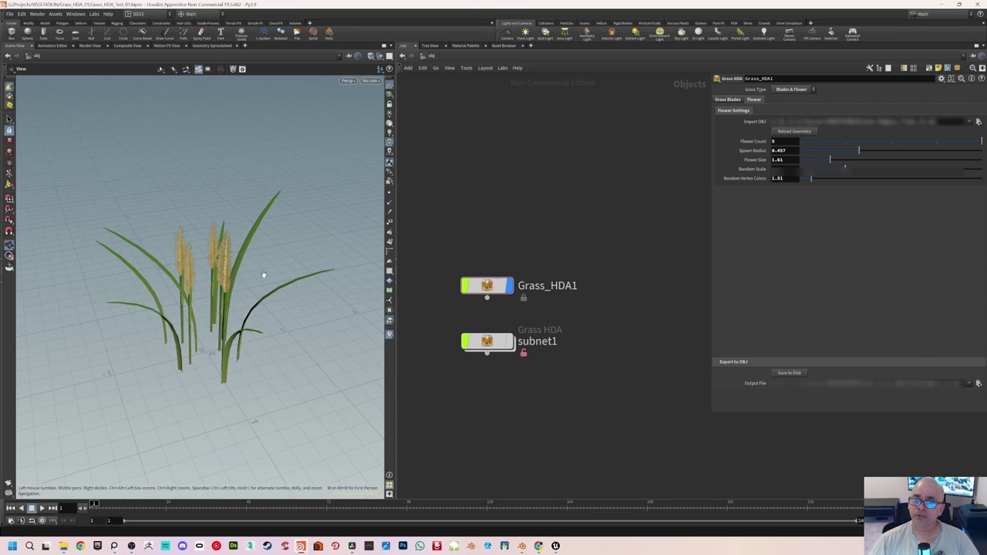
{"action": "mouse_move", "coordinate": [265, 275]}
{"action": "left_mouse_down"}
{"action": "mouse_move", "coordinate": [281, 272]}
{"action": "mouse_move", "coordinate": [272, 267]}
{"action": "left_mouse_up"}
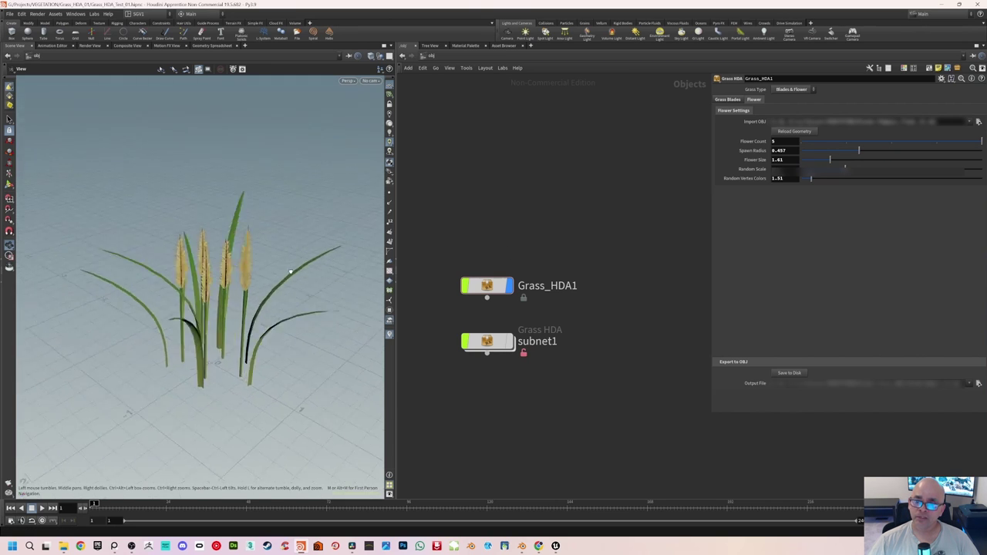
{"action": "left_click_drag", "start_coordinate": [291, 273], "coordinate": [222, 273]}
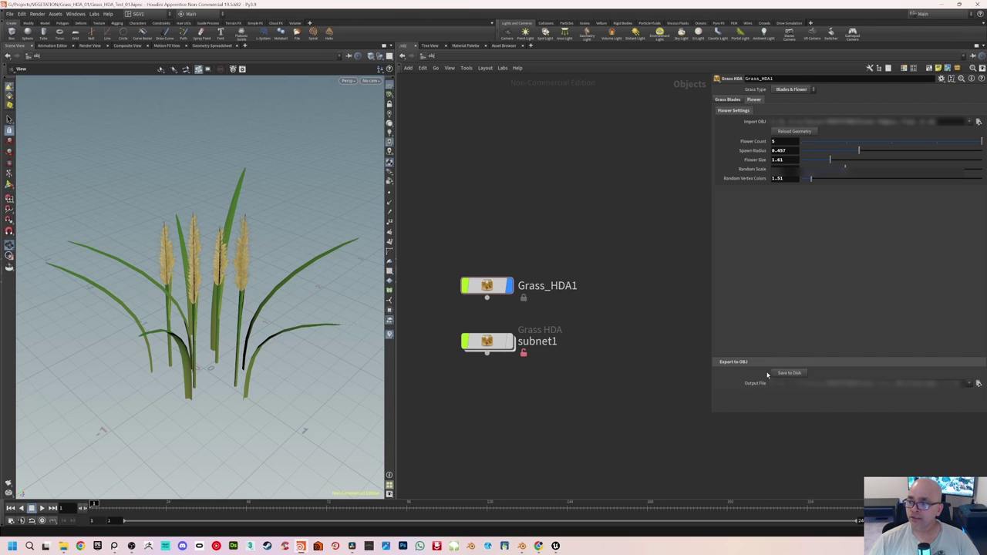
Step: Export the finished grass clump as an OBJ file to disk
{"action": "left_click", "coordinate": [791, 374]}
Step: Switch to Blender, open the recent grass scene with the Grass_HDA_01_Blender object without saving Pampass_Flower_01.blend, and inspect its vertex colors
{"action": "mouse_move", "coordinate": [523, 541]}
{"action": "left_click", "coordinate": [522, 503]}
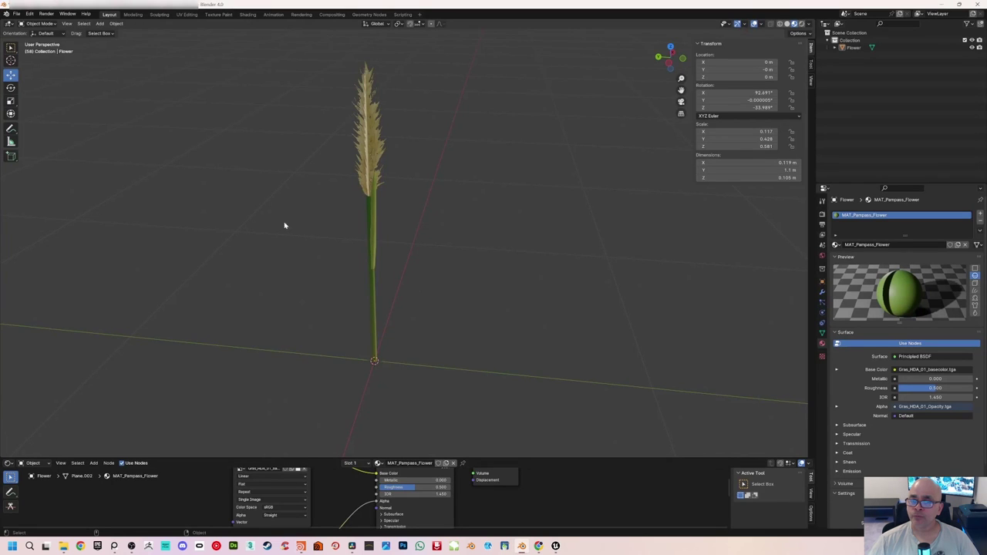
{"action": "left_click", "coordinate": [17, 17]}
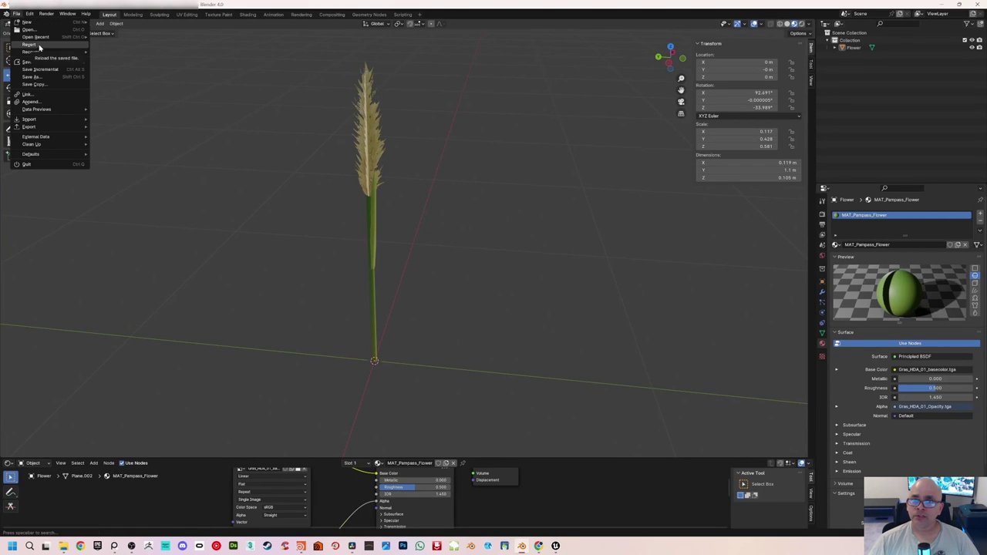
{"action": "mouse_move", "coordinate": [40, 42]}
{"action": "left_click", "coordinate": [146, 44]}
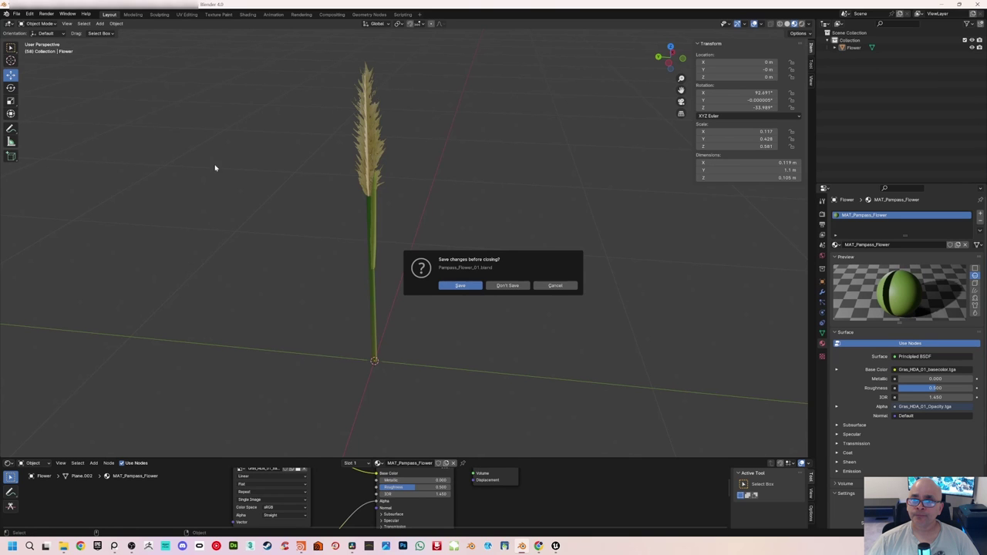
{"action": "left_click", "coordinate": [507, 286]}
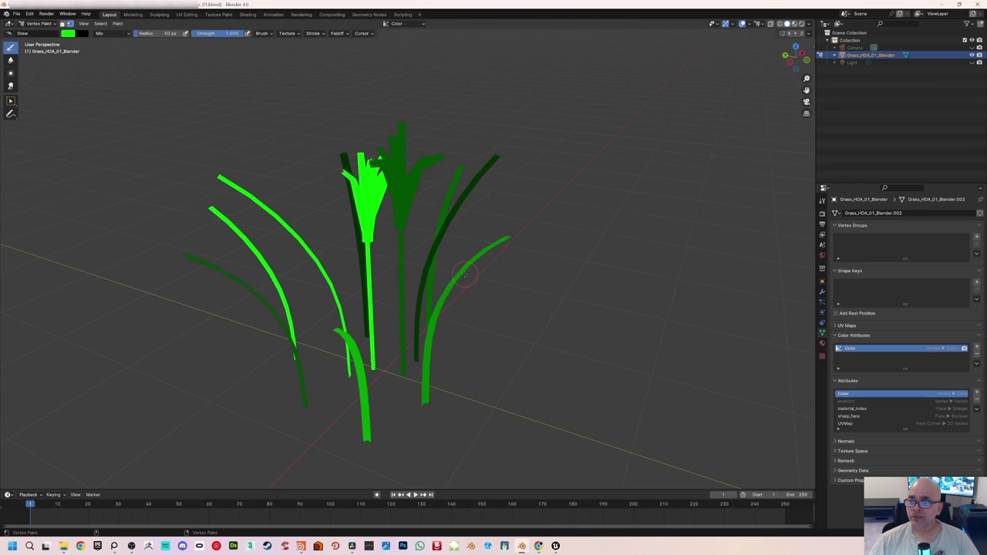
{"action": "mouse_move", "coordinate": [513, 274]}
{"action": "middle_mouse_down"}
{"action": "mouse_move", "coordinate": [489, 273]}
{"action": "mouse_move", "coordinate": [472, 287]}
{"action": "mouse_move", "coordinate": [481, 294]}
{"action": "mouse_move", "coordinate": [467, 290]}
{"action": "mouse_move", "coordinate": [486, 291]}
{"action": "mouse_move", "coordinate": [510, 268]}
{"action": "mouse_move", "coordinate": [505, 212]}
{"action": "middle_mouse_up"}
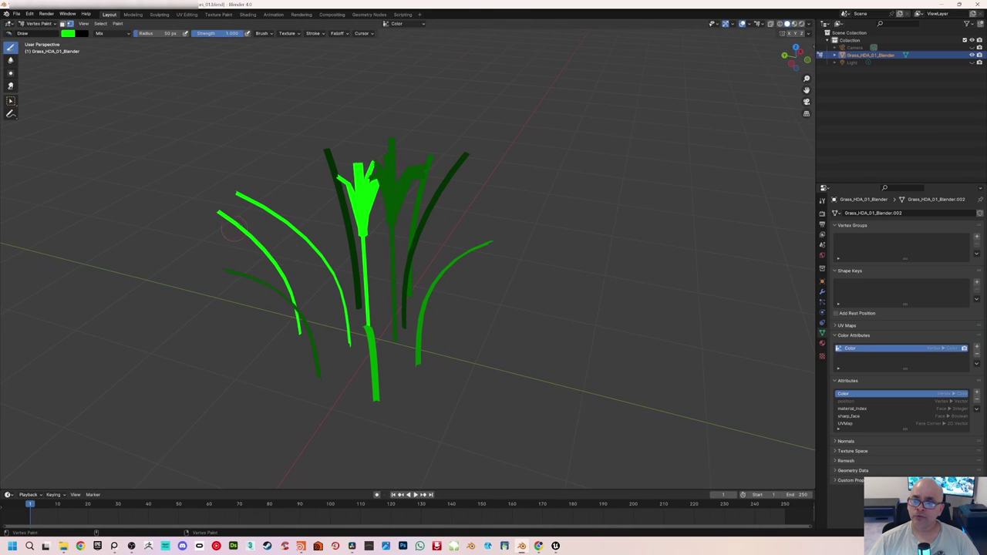
{"action": "middle_click_drag", "start_coordinate": [245, 249], "coordinate": [214, 199]}
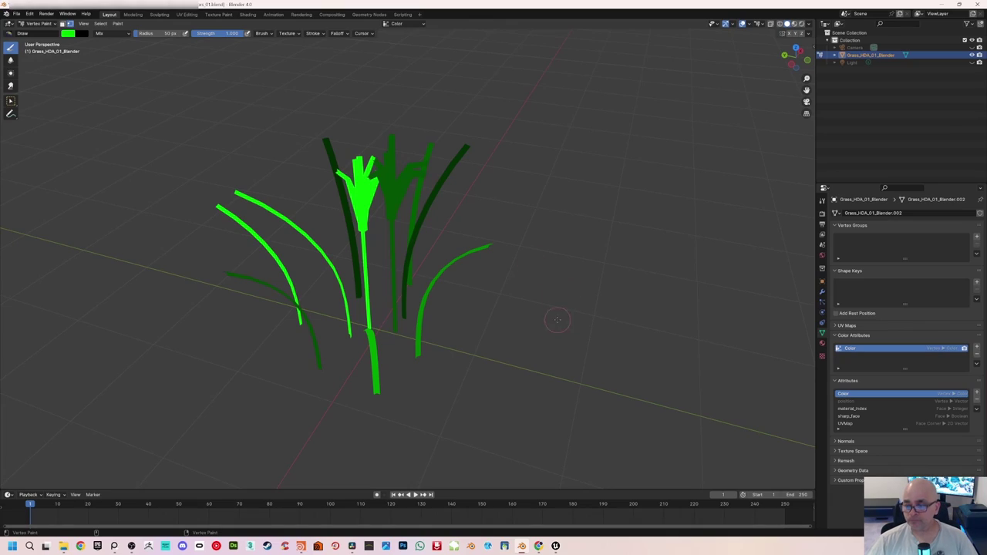
Step: Switch to Unreal Editor and view the grass field in the Grass_HDA_Test_01 level
{"action": "mouse_move", "coordinate": [555, 545]}
{"action": "left_click", "coordinate": [511, 505]}
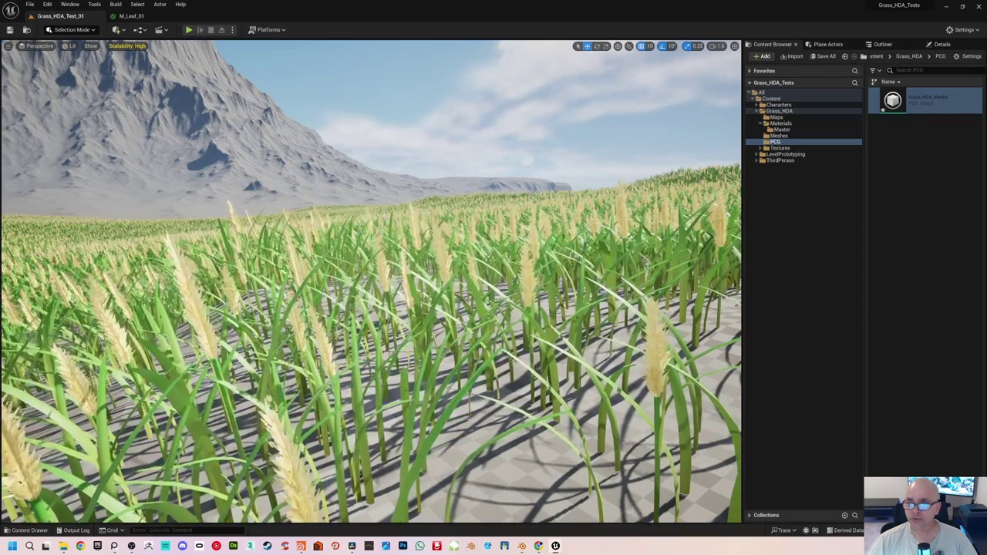
{"action": "right_click_drag", "start_coordinate": [437, 141], "coordinate": [437, 154]}
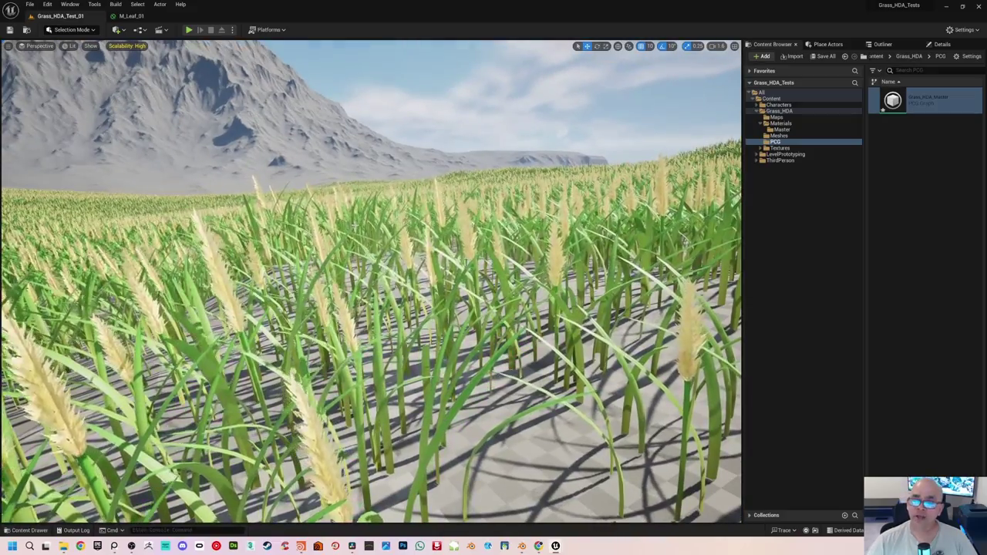